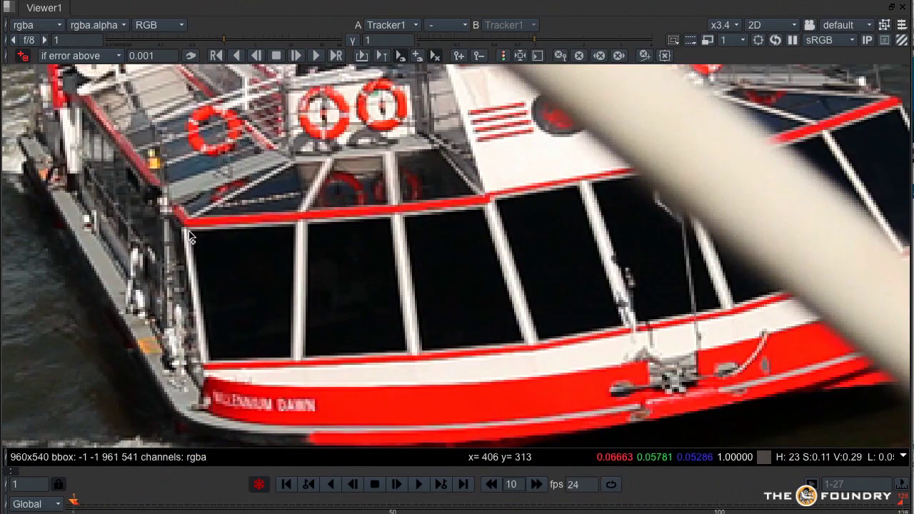
# Step: Try to track the first front window's upper corner forward from frame 1 with an enlarged search area, and review the resulting path
pyautogui.moveTo(248, 292); pyautogui.dragTo(270, 327)
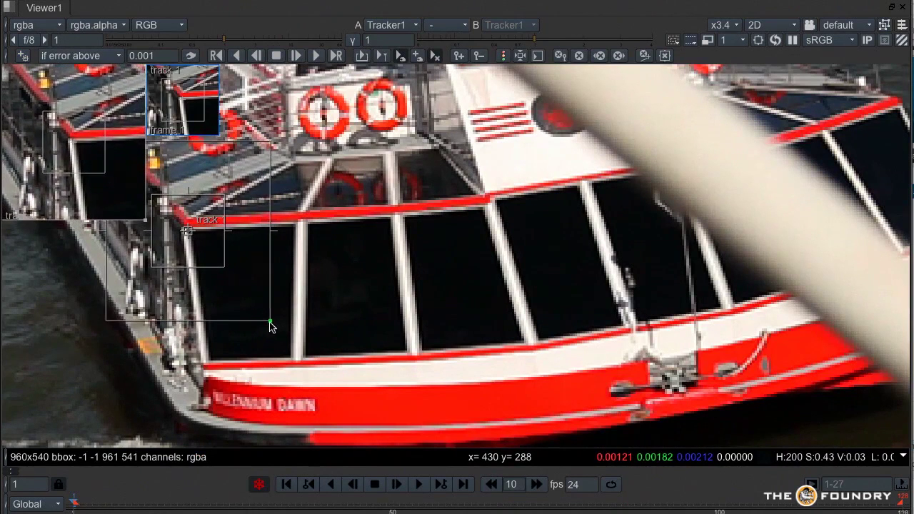
pyautogui.click(315, 56)
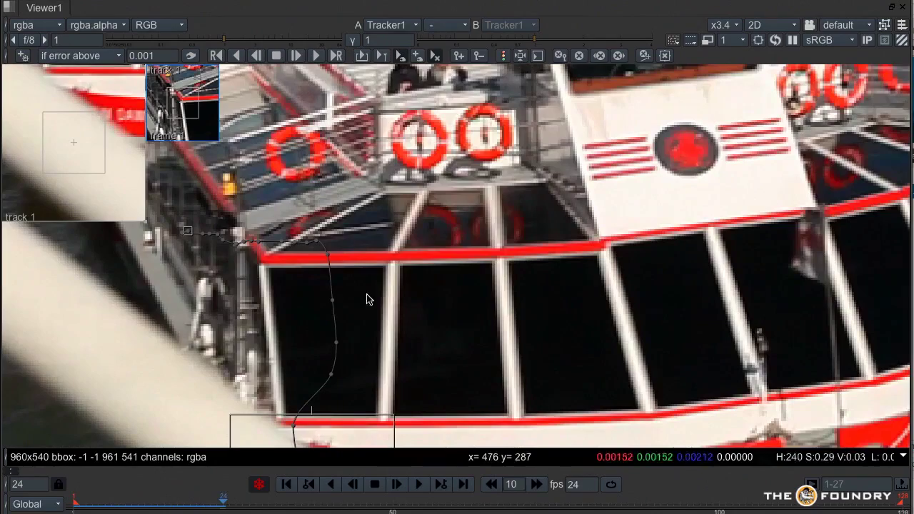
pyautogui.moveTo(231, 493); pyautogui.dragTo(180, 495)
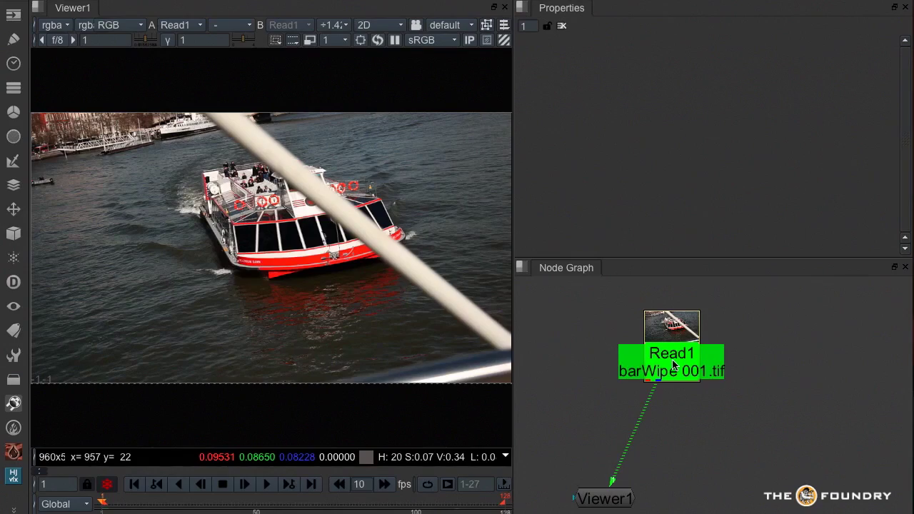
# Step: Add a Tracker node beneath Read1 in the node graph
pyautogui.press('Tab')
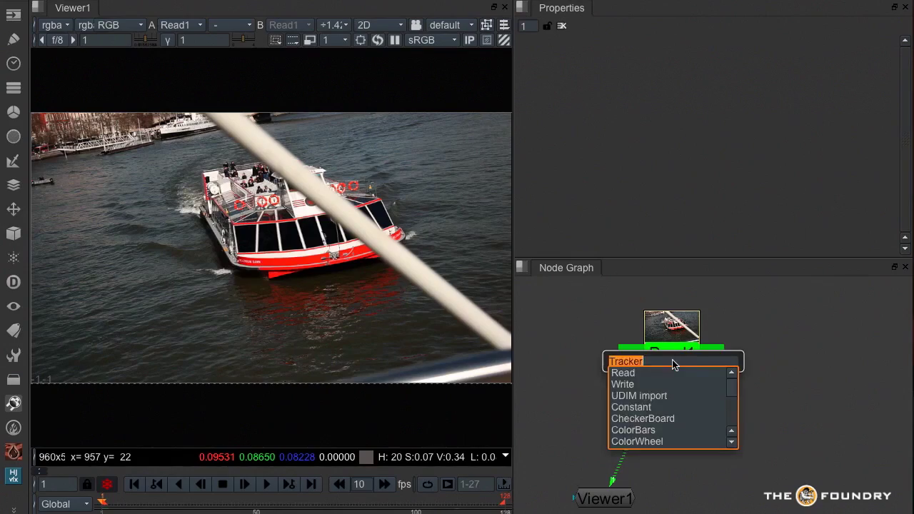
pyautogui.write('trac')
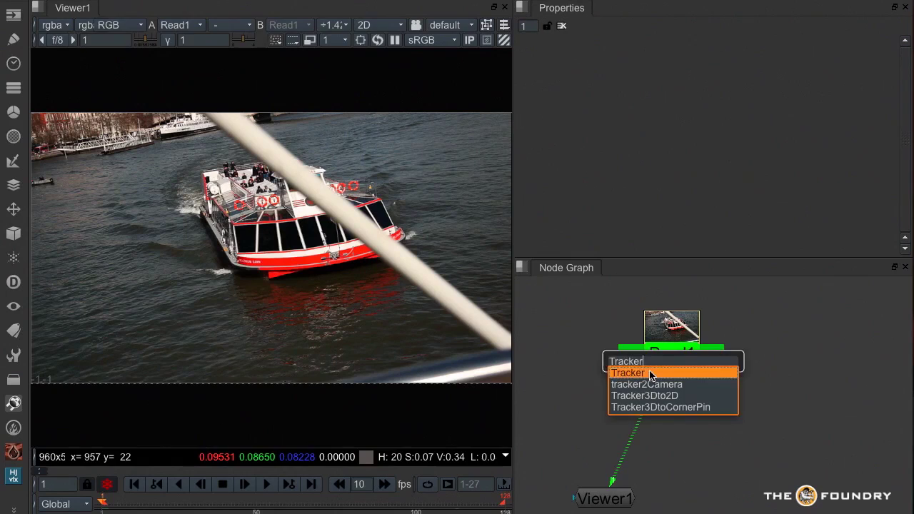
pyautogui.click(650, 373)
pyautogui.moveTo(673, 447); pyautogui.dragTo(676, 427)
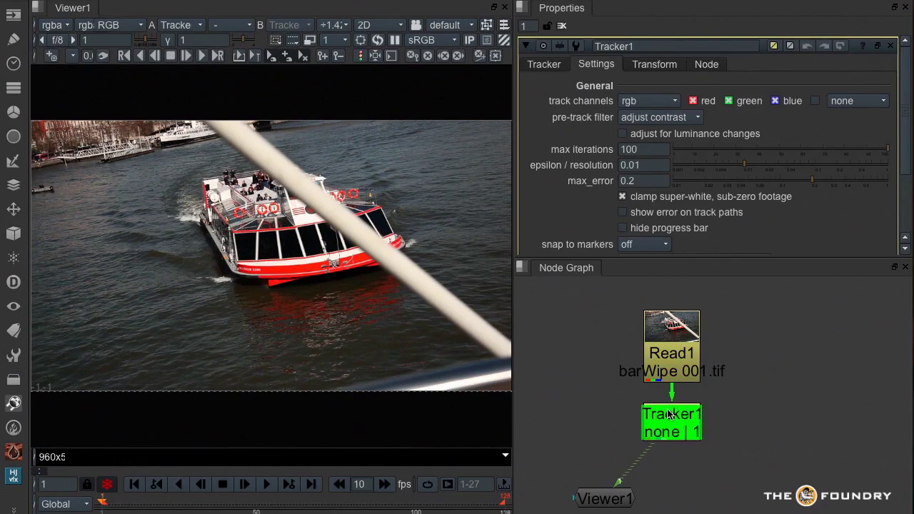
# Step: Create a track at the upper corner of the boat's first front window on frame 1, using an enlarged viewer
pyautogui.scroll(3, 242, 239)
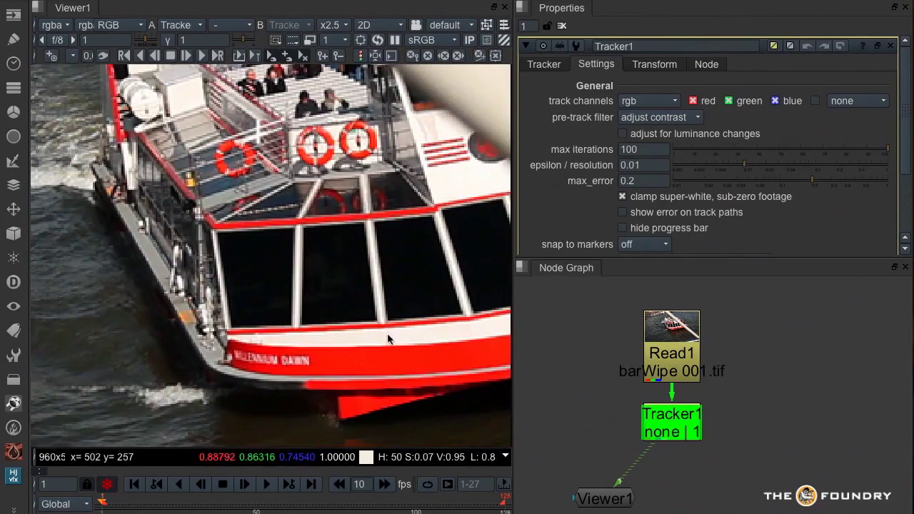
pyautogui.press('space')
pyautogui.moveTo(222, 308); pyautogui.dragTo(420, 302, button='middle')
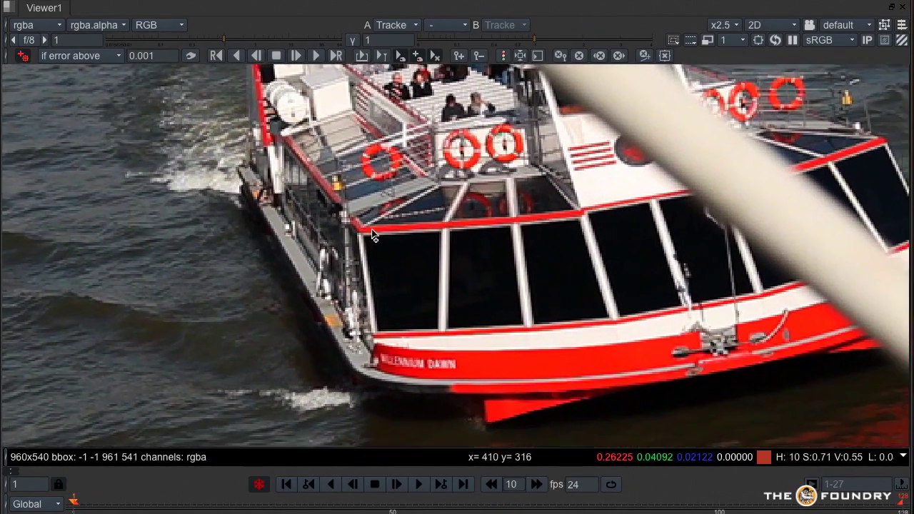
pyautogui.hotkey('ctrl', 'alt')
pyautogui.keyDown('ctrl'); pyautogui.keyDown('alt'); pyautogui.click(378, 228); pyautogui.keyUp('alt'); pyautogui.keyUp('ctrl')
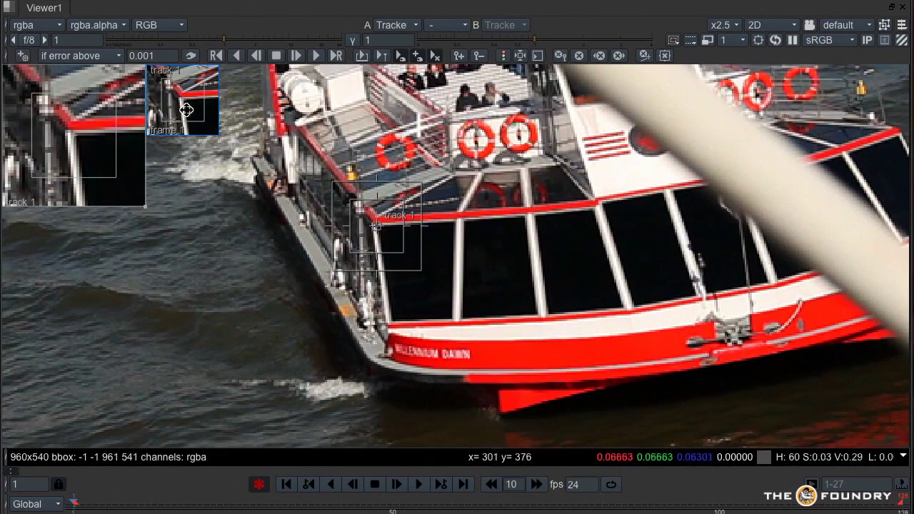
# Step: Key the track at frame 16 by moving it onto the same upper corner of the first front window
pyautogui.moveTo(145, 511); pyautogui.dragTo(173, 509)
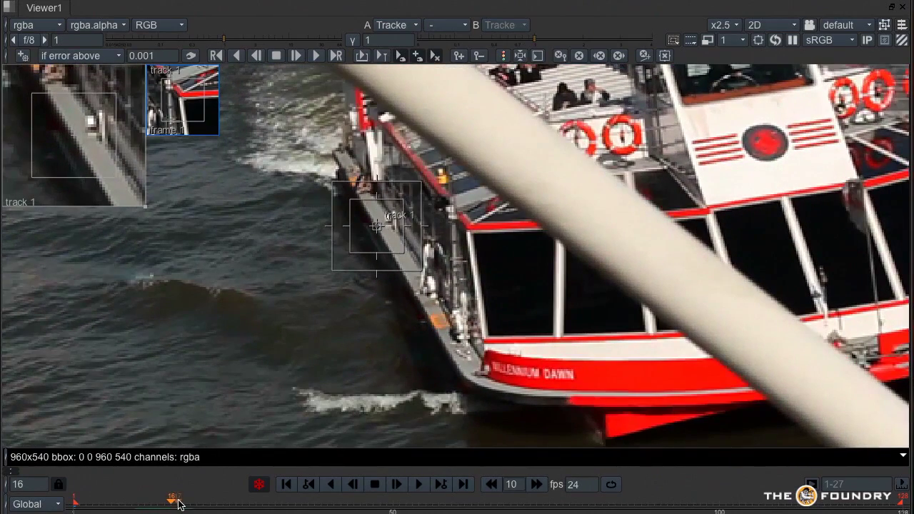
pyautogui.click(477, 246)
pyautogui.moveTo(478, 246); pyautogui.dragTo(465, 236)
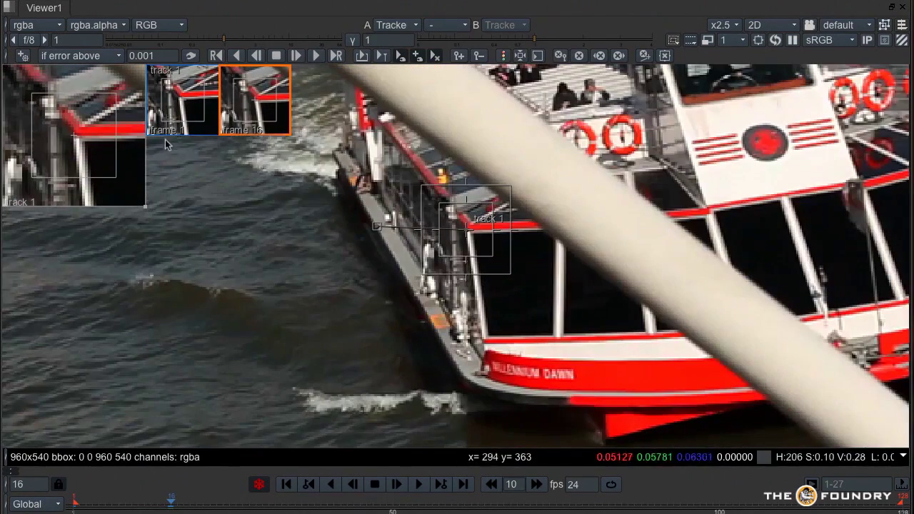
# Step: Fine-tune the track's position on frame 1 to match the window corner, and compare its keyframe with frame 16
pyautogui.click(193, 119)
pyautogui.moveTo(131, 143); pyautogui.dragTo(103, 156)
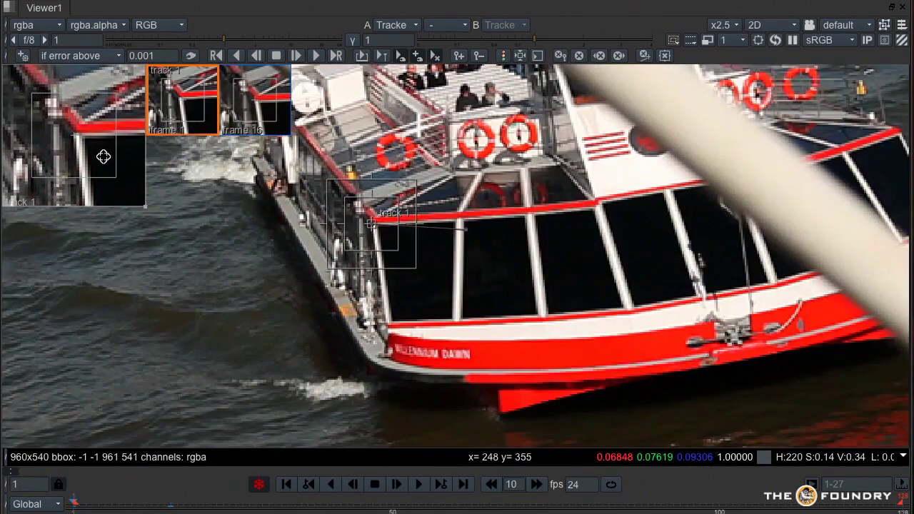
pyautogui.click(243, 107)
pyautogui.click(194, 120)
pyautogui.click(236, 118)
pyautogui.click(200, 119)
pyautogui.click(246, 120)
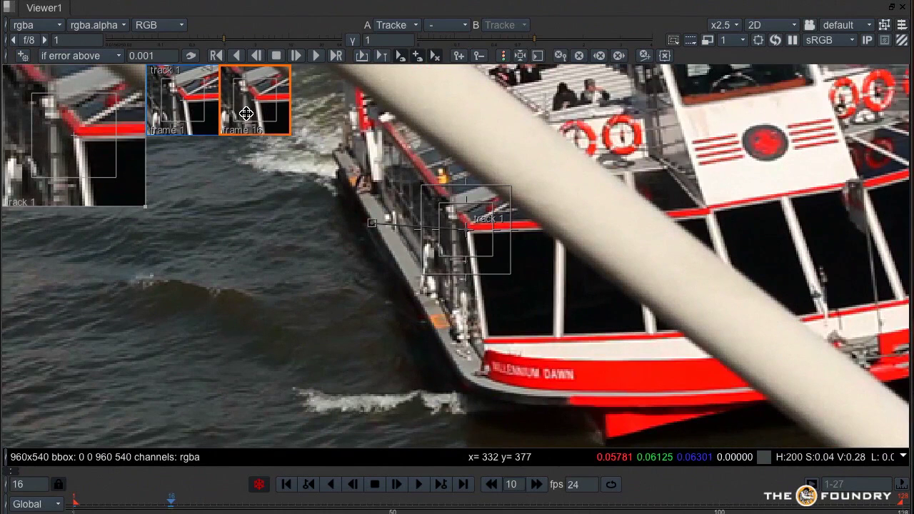
# Step: Key the track on the window corner at frame 17, and compare it with the frame 16 keyframe
pyautogui.press('Right')
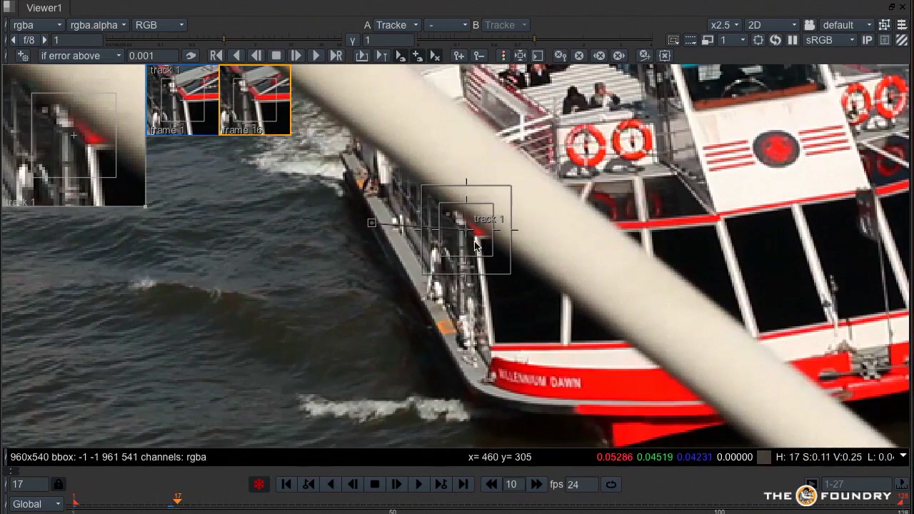
pyautogui.moveTo(468, 235); pyautogui.dragTo(477, 242)
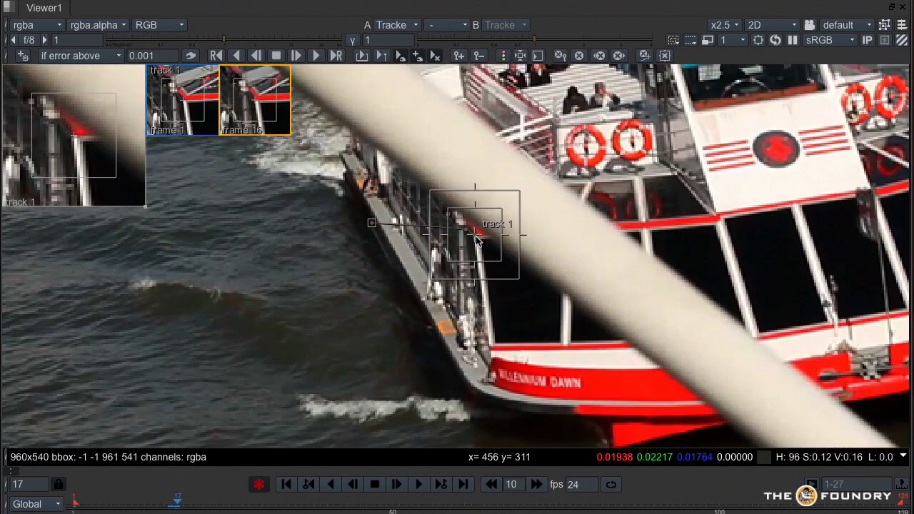
pyautogui.click(262, 105)
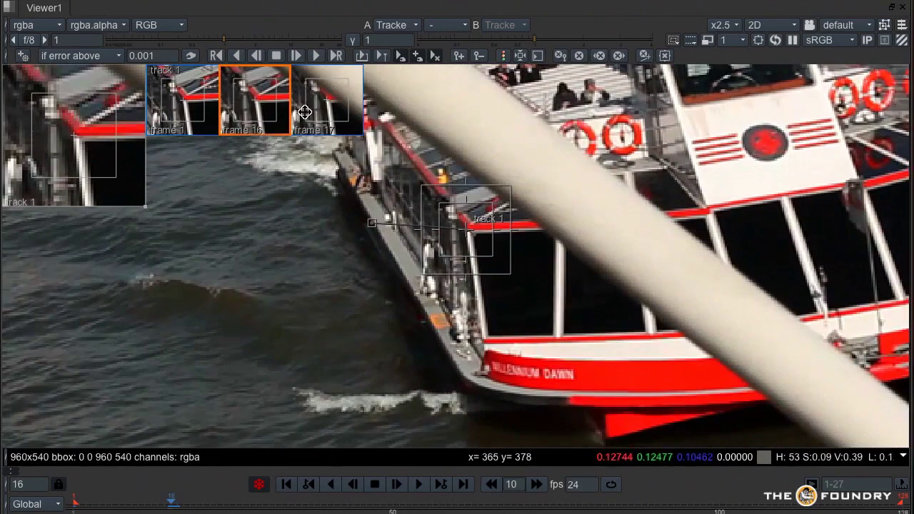
pyautogui.click(311, 115)
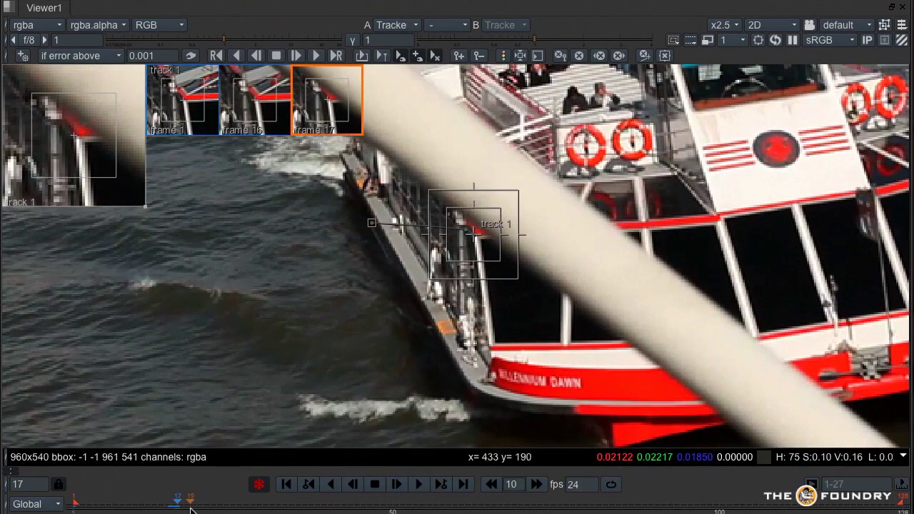
# Step: Key the track on the window corner at frame 21, where it reappears past the bar, and compare it with frame 17
pyautogui.moveTo(194, 508); pyautogui.dragTo(201, 510)
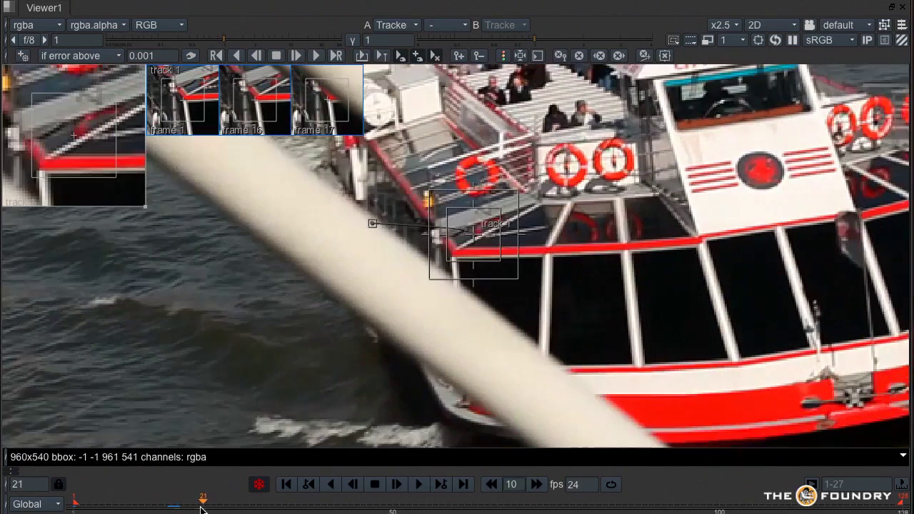
pyautogui.moveTo(477, 237); pyautogui.dragTo(453, 259)
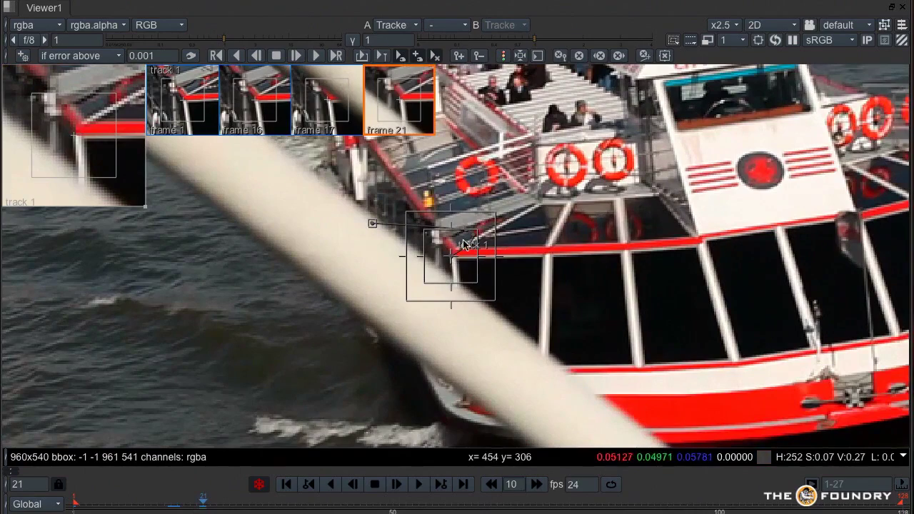
pyautogui.click(325, 112)
pyautogui.click(379, 115)
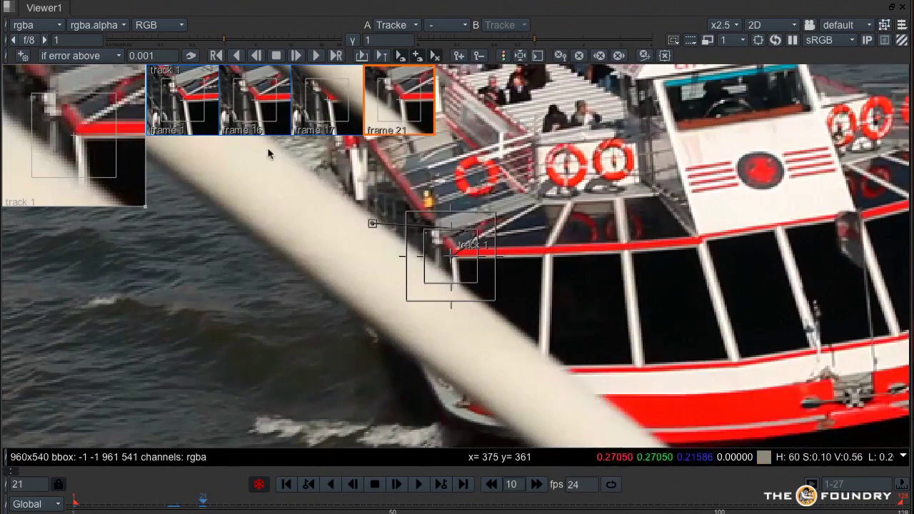
pyautogui.click(338, 111)
pyautogui.click(372, 103)
# Step: Key the track on the window corner at frame 22, and check the alignment of the keyframes at frames 16, 17, 21 and 22
pyautogui.click(212, 506)
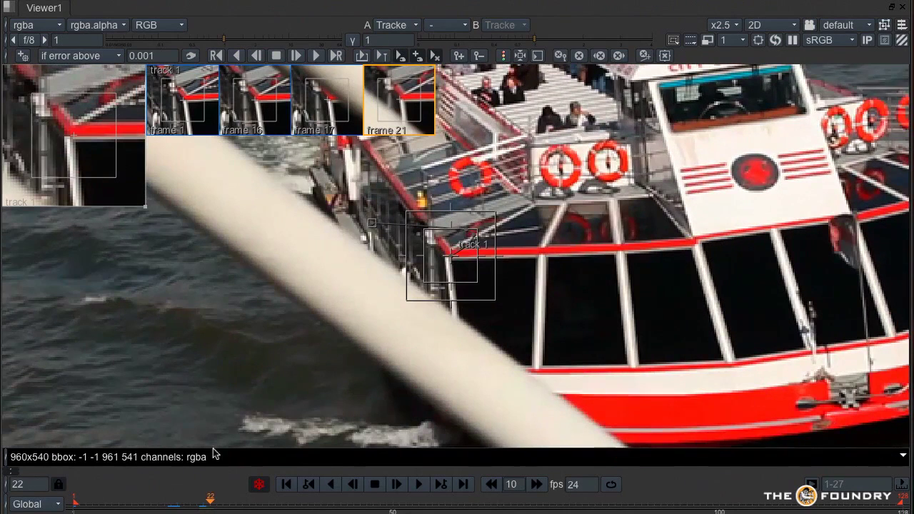
pyautogui.moveTo(90, 141); pyautogui.dragTo(102, 144)
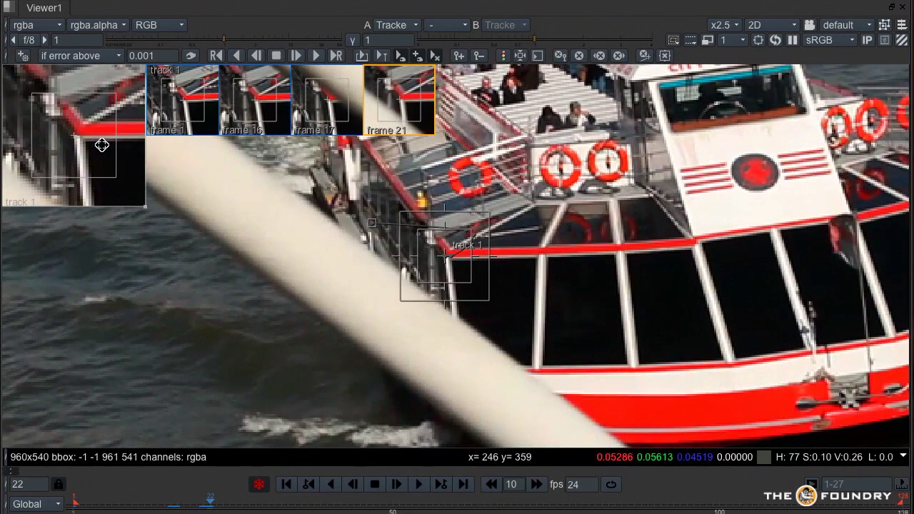
pyautogui.click(404, 112)
pyautogui.click(450, 106)
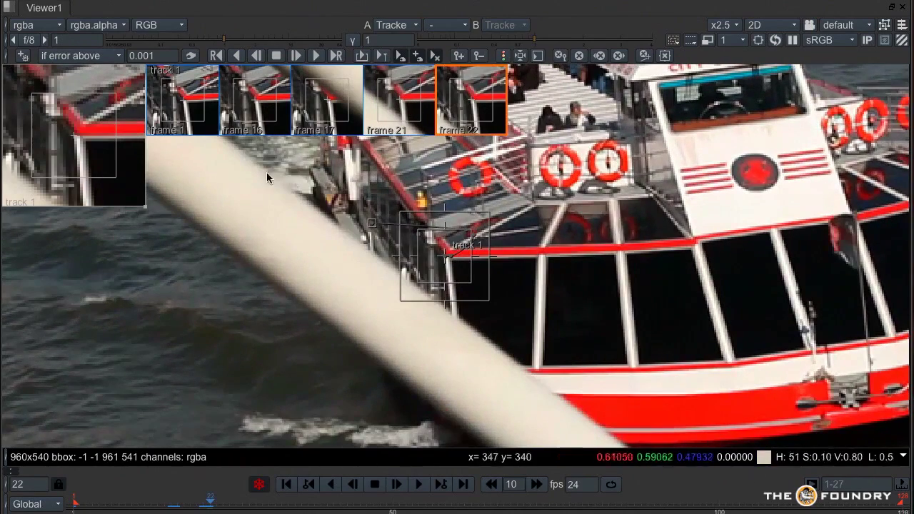
pyautogui.click(270, 112)
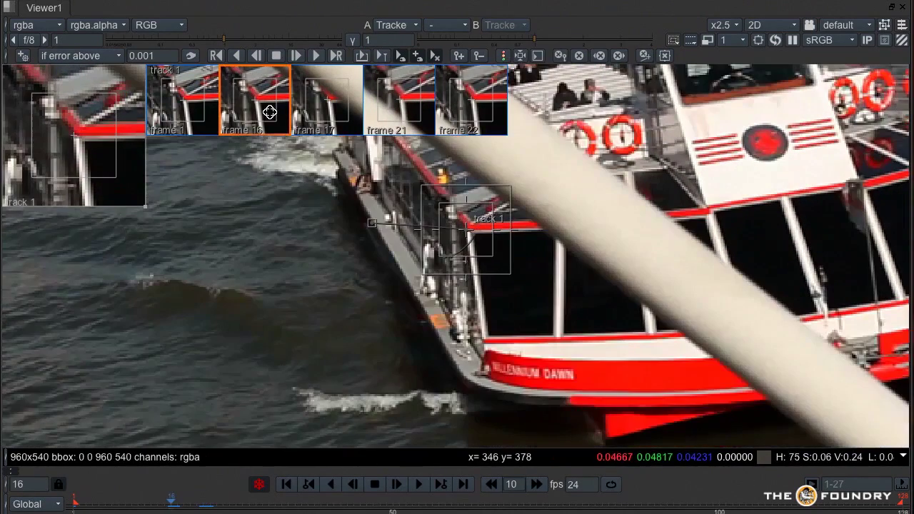
pyautogui.click(466, 115)
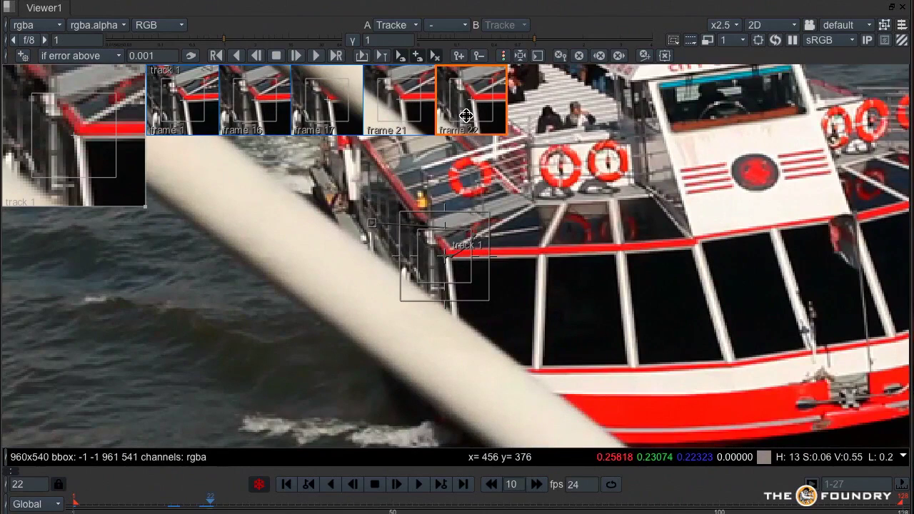
pyautogui.click(332, 118)
pyautogui.click(397, 116)
pyautogui.click(336, 110)
pyautogui.click(389, 107)
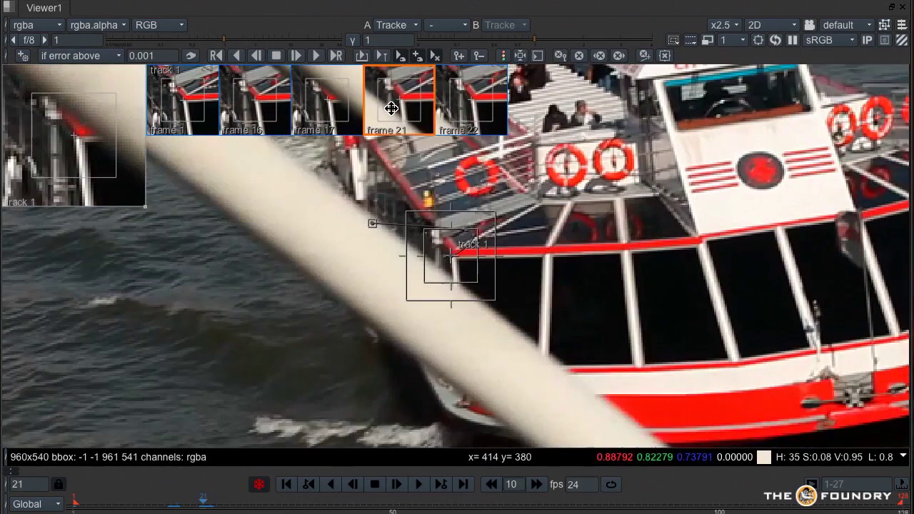
# Step: Offset the track on frame 17 to the red trim joint below the white panel, and align the offset with that joint on frame 21
pyautogui.click(321, 111)
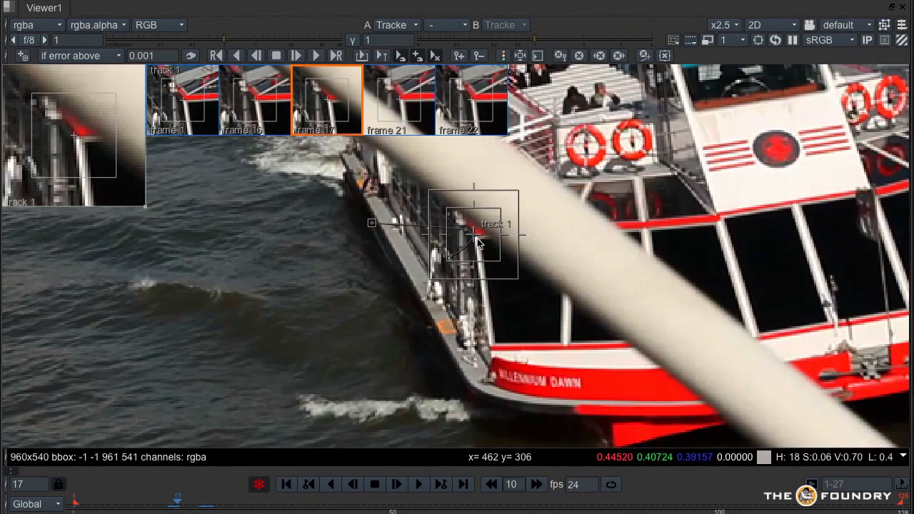
pyautogui.keyDown('ctrl'); pyautogui.moveTo(475, 240); pyautogui.dragTo(717, 219); pyautogui.keyUp('ctrl')
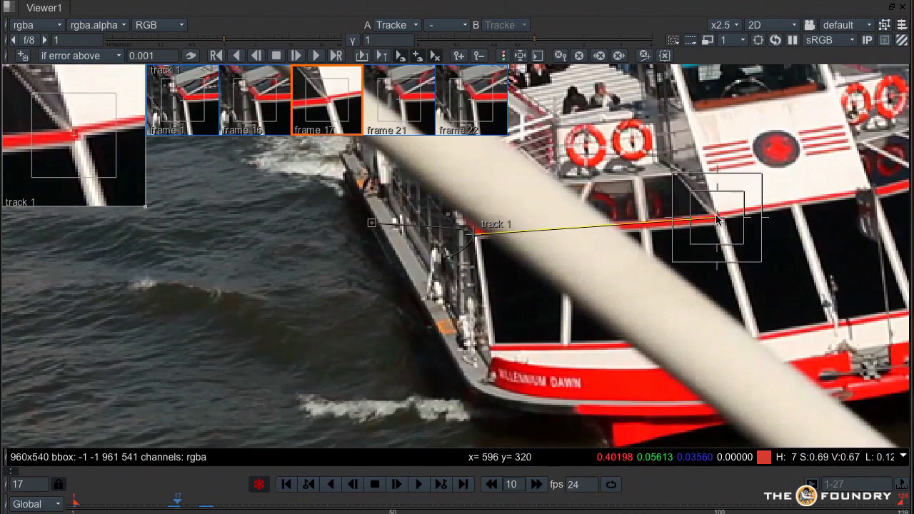
pyautogui.click(203, 508)
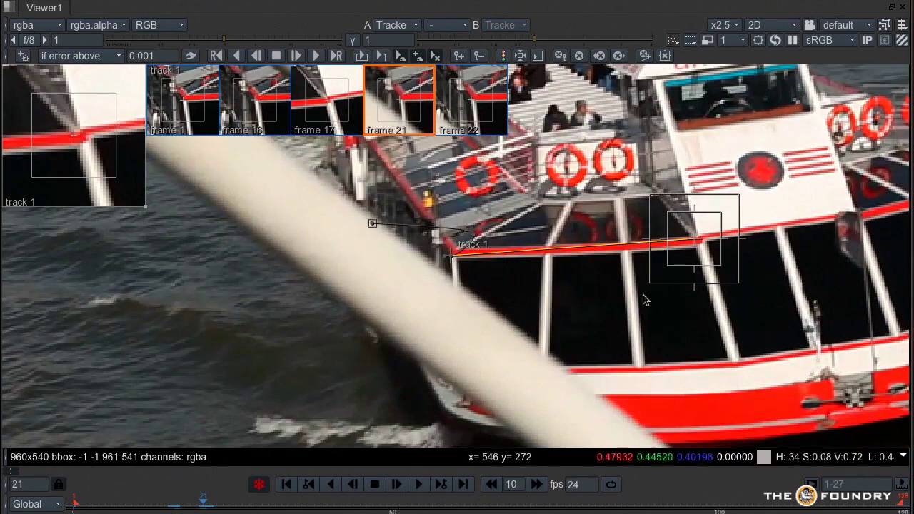
pyautogui.keyDown('ctrl'); pyautogui.moveTo(697, 245); pyautogui.dragTo(704, 244); pyautogui.keyUp('ctrl')
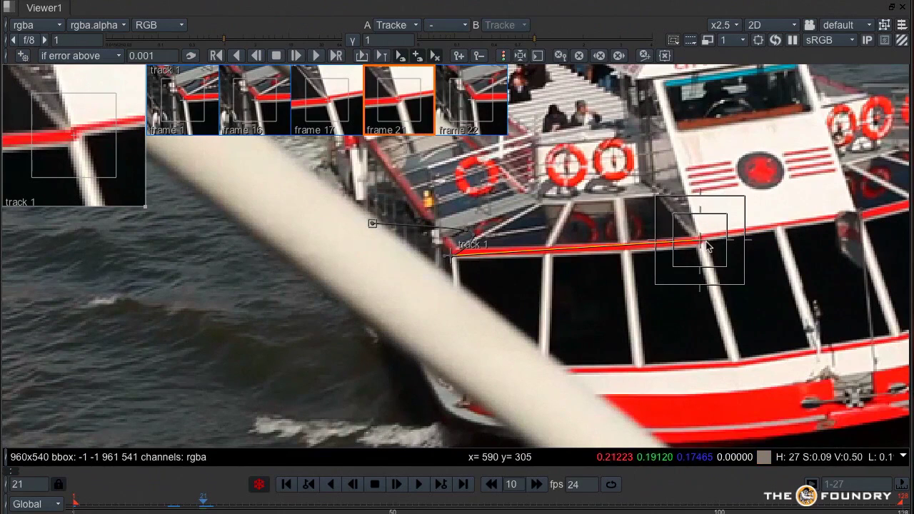
pyautogui.click(352, 109)
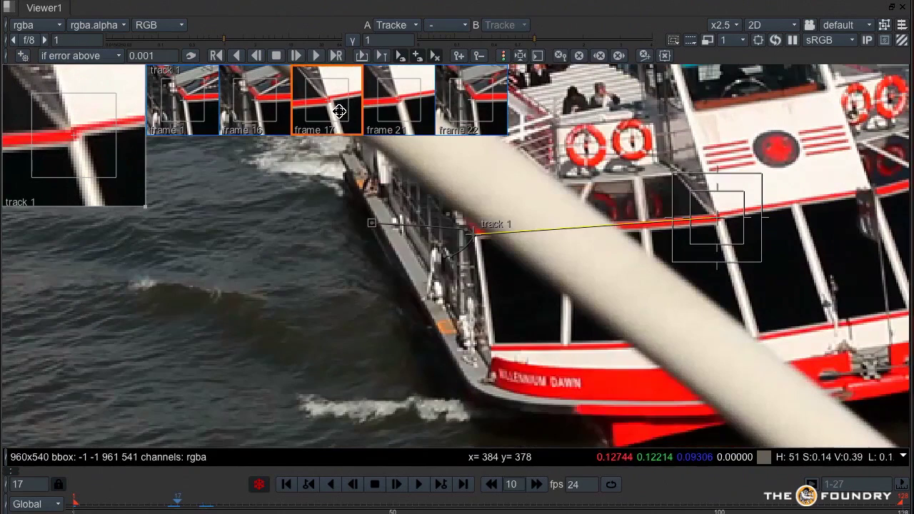
pyautogui.click(402, 116)
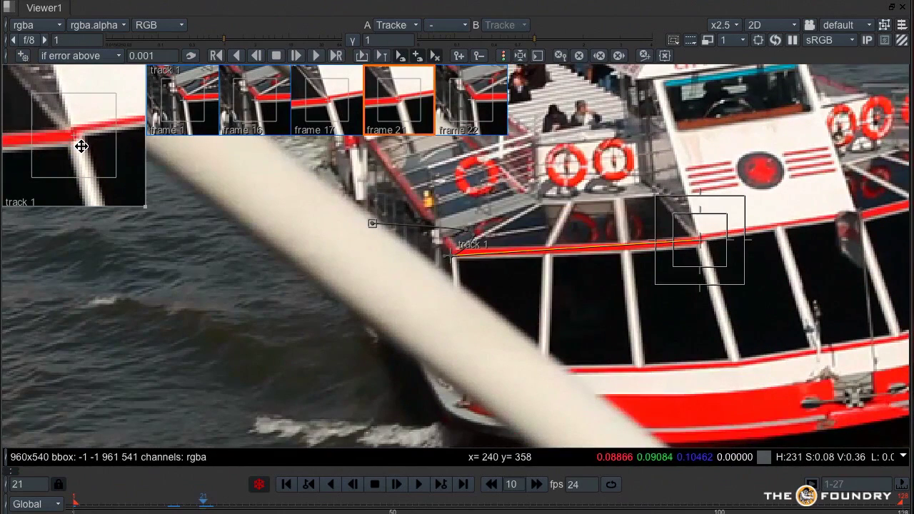
pyautogui.click(329, 111)
pyautogui.click(383, 113)
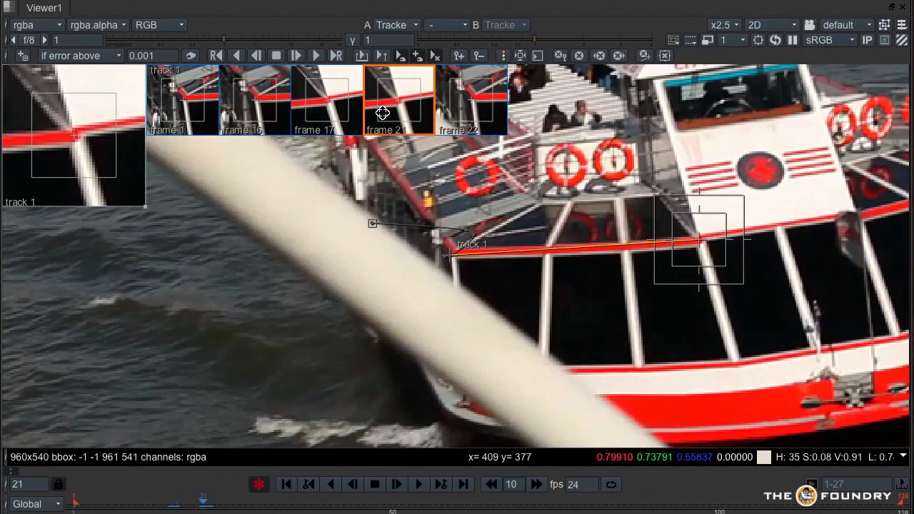
# Step: Reset the track offset at frame 22 so tracking returns to the original window corner
pyautogui.click(483, 115)
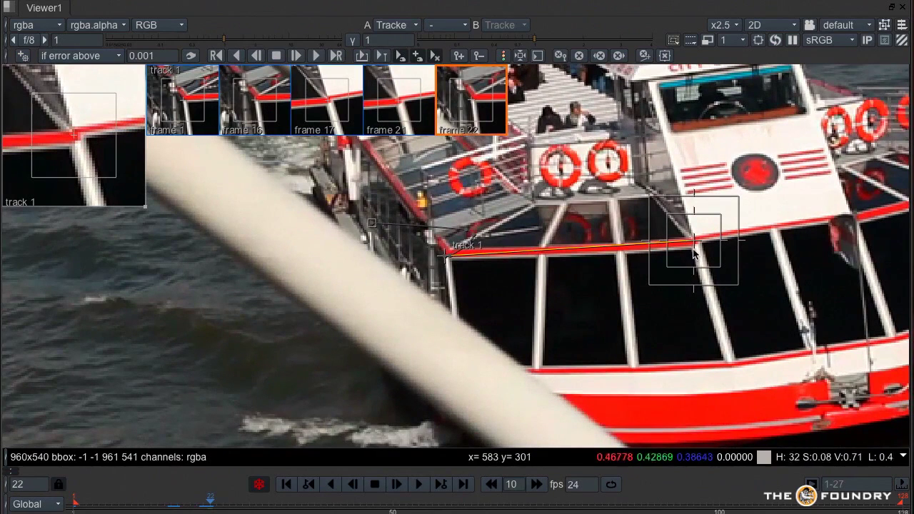
pyautogui.click(645, 56)
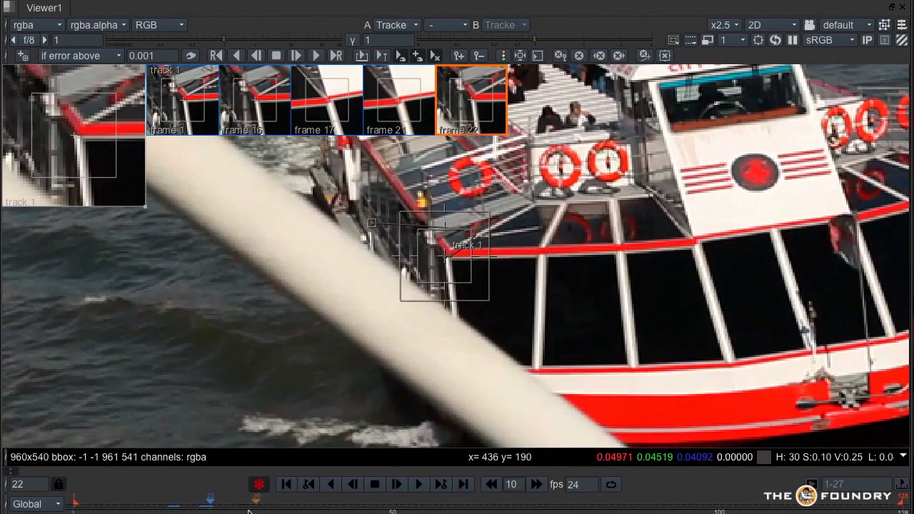
# Step: Key the track on the window corner at frame 68, and compare it with the frame 22 keyframe
pyautogui.click(172, 506)
pyautogui.moveTo(172, 506); pyautogui.dragTo(208, 508)
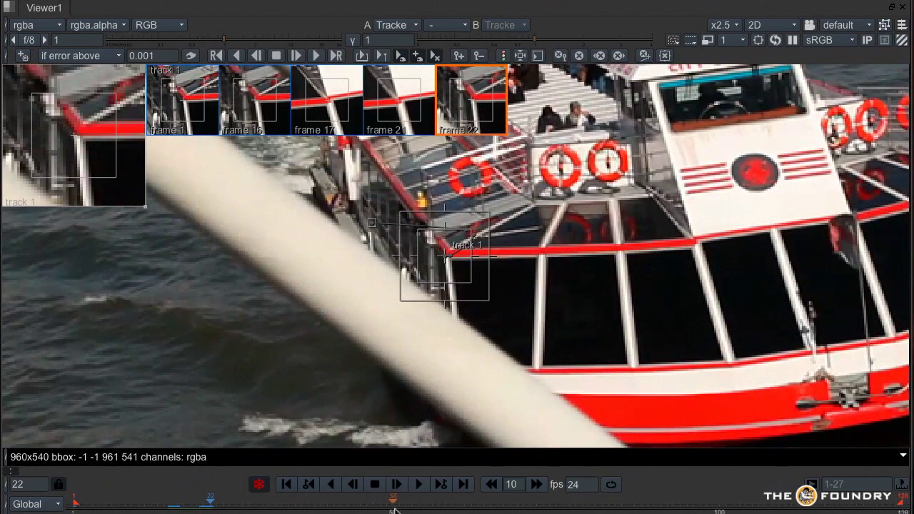
pyautogui.click(511, 507)
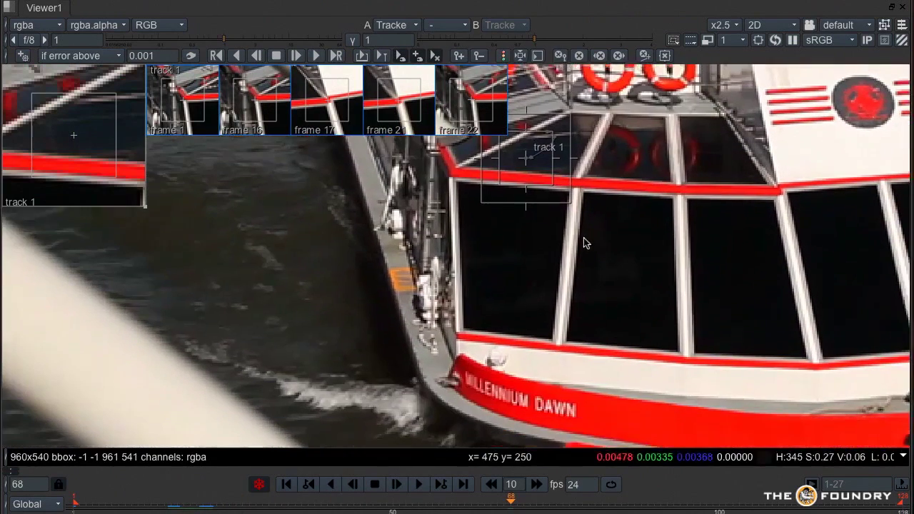
pyautogui.moveTo(527, 158); pyautogui.dragTo(450, 177)
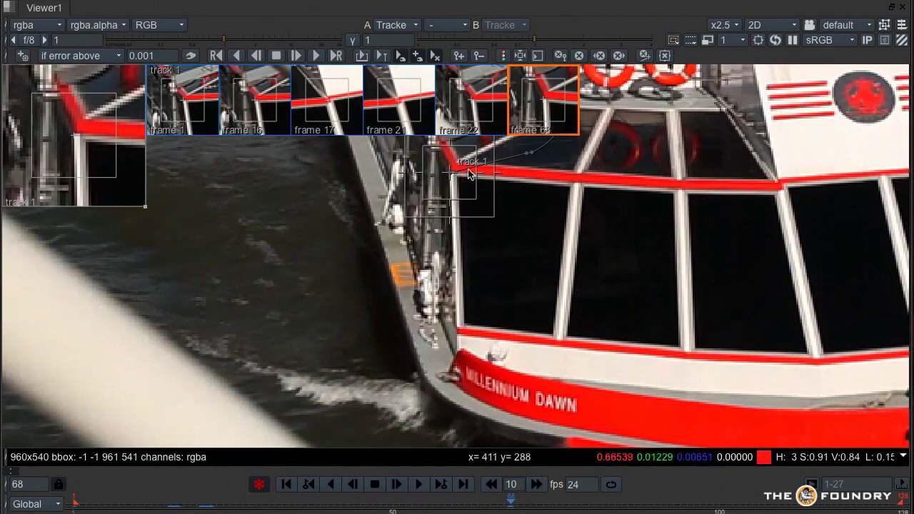
pyautogui.click(486, 111)
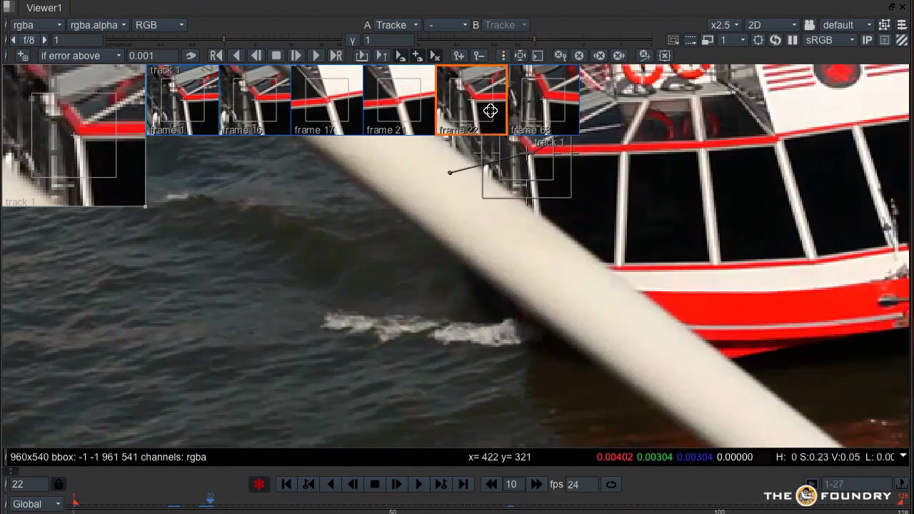
pyautogui.click(543, 108)
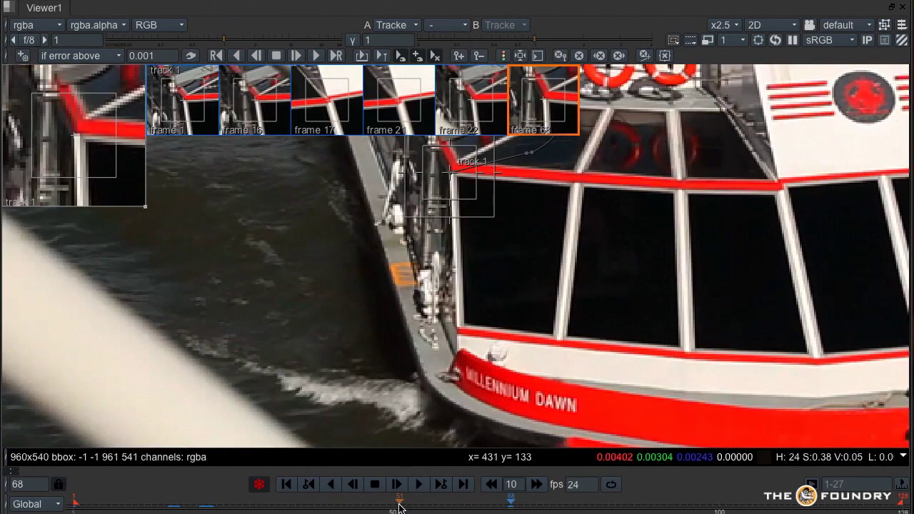
# Step: Key the track on the window corner at frames 100 and 128, and check the alignment of the keyframes back to frame 68
pyautogui.click(720, 508)
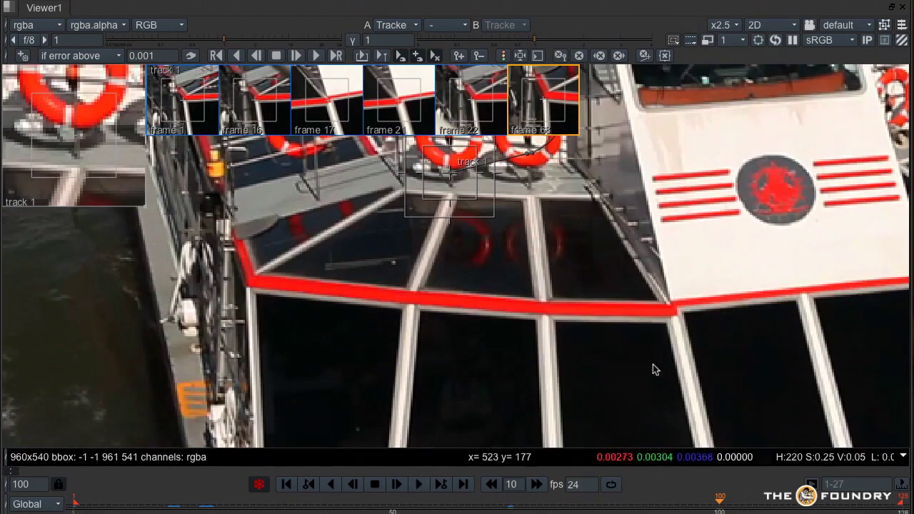
pyautogui.moveTo(442, 182); pyautogui.dragTo(248, 293)
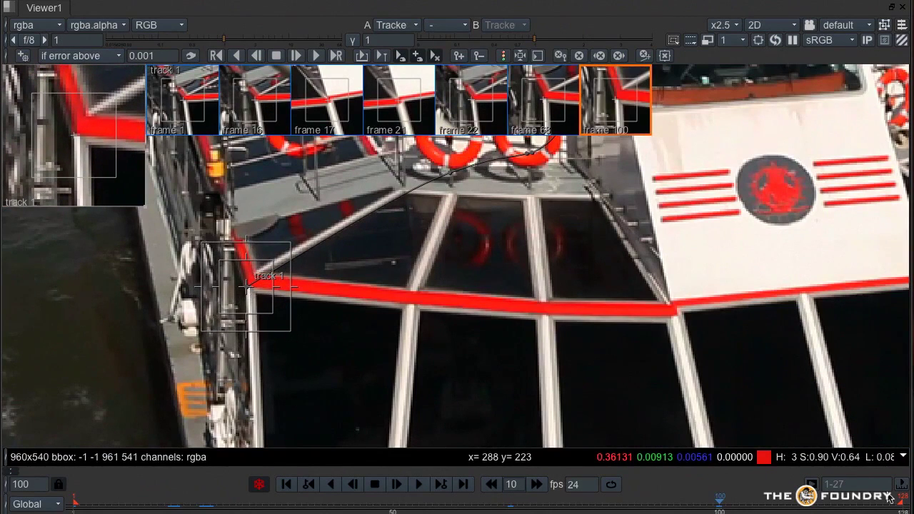
pyautogui.click(903, 508)
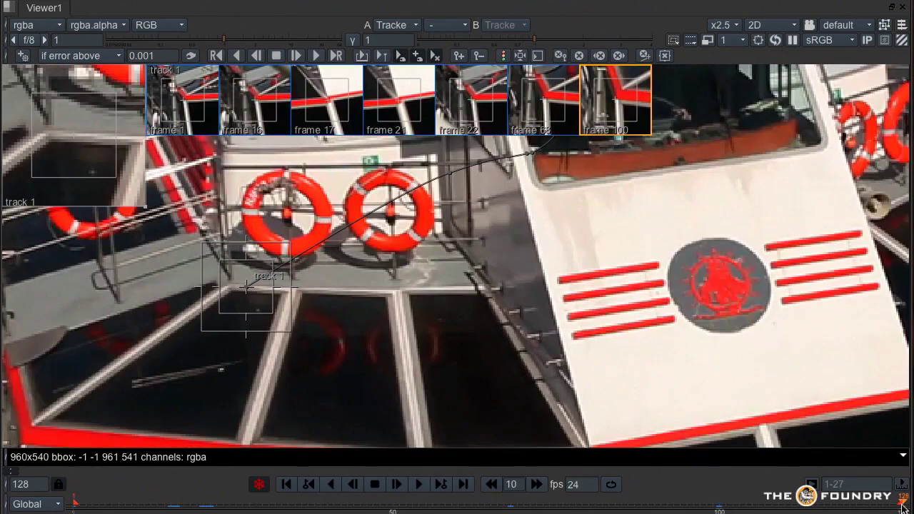
pyautogui.moveTo(373, 351); pyautogui.dragTo(617, 238, button='middle')
pyautogui.moveTo(518, 186); pyautogui.dragTo(282, 331)
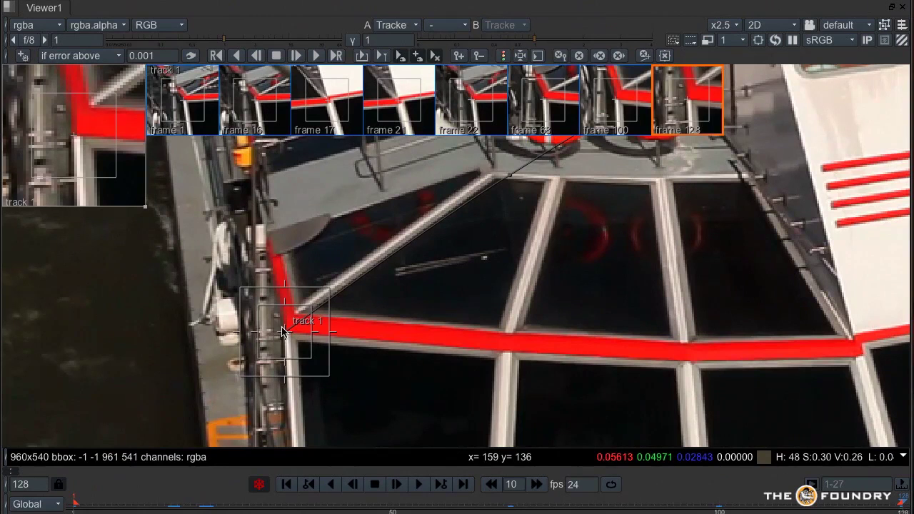
pyautogui.click(629, 116)
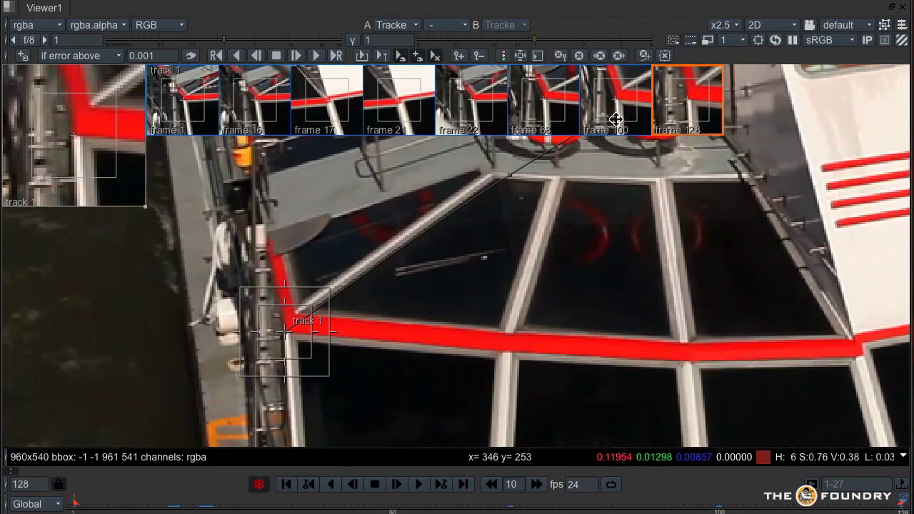
pyautogui.click(616, 117)
pyautogui.click(560, 123)
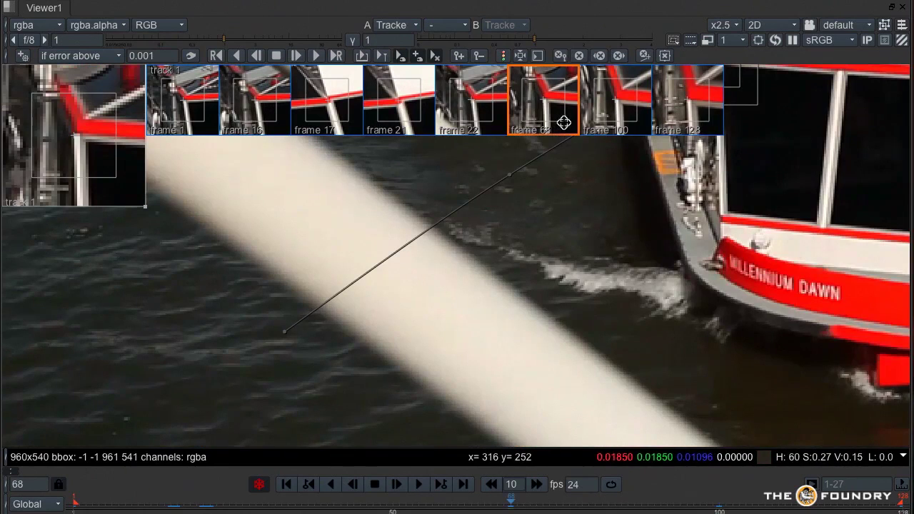
# Step: Key the track on the window corner at frame 59, just before the second bar covers it
pyautogui.moveTo(507, 506); pyautogui.dragTo(445, 506)
pyautogui.moveTo(500, 289); pyautogui.dragTo(388, 413, button='middle')
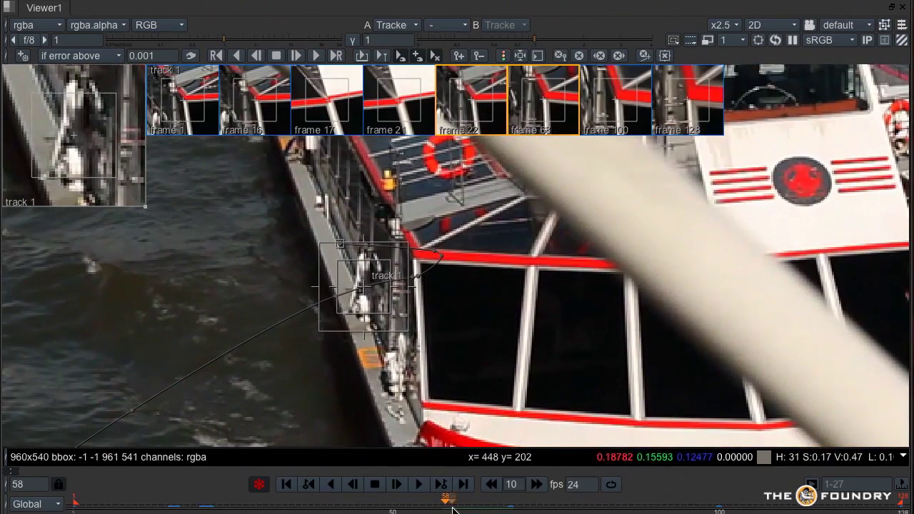
pyautogui.moveTo(449, 507); pyautogui.dragTo(460, 509)
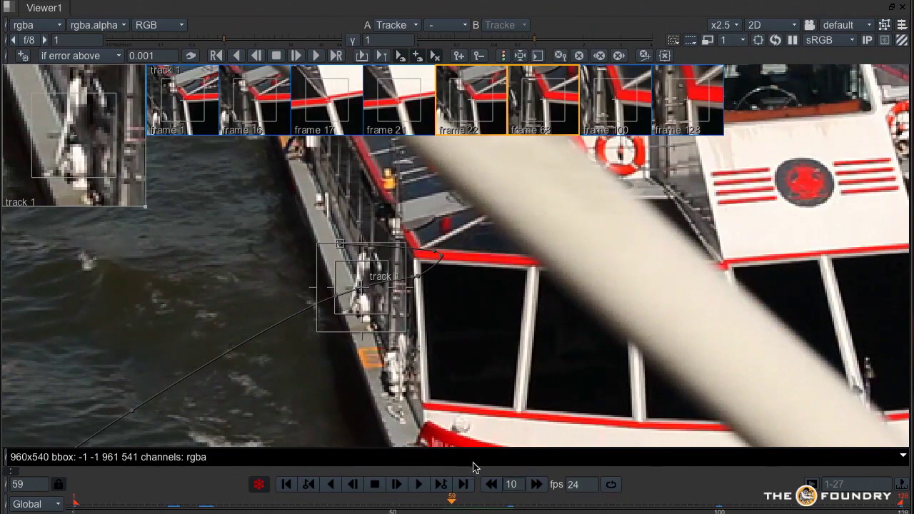
pyautogui.moveTo(361, 287); pyautogui.dragTo(416, 261)
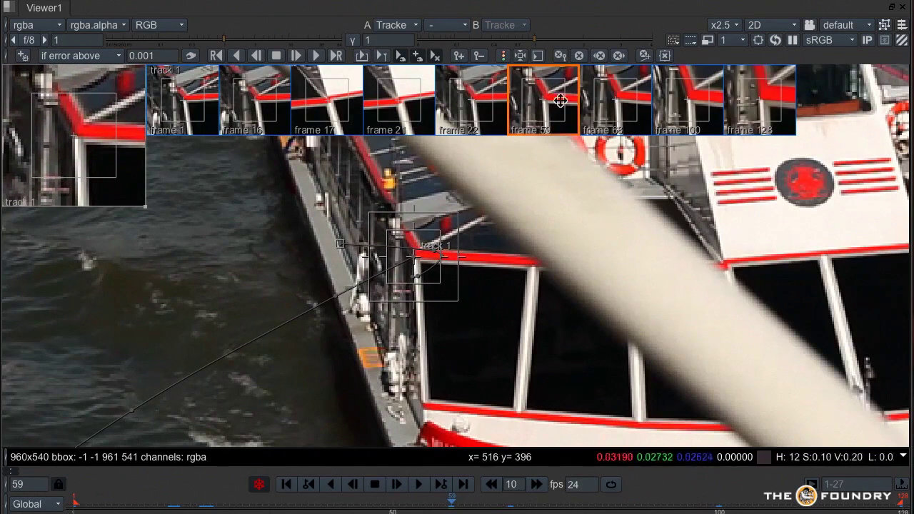
# Step: Key the track at frame 60, compare it with frame 59, and fine-tune its position on the window corner
pyautogui.click(460, 509)
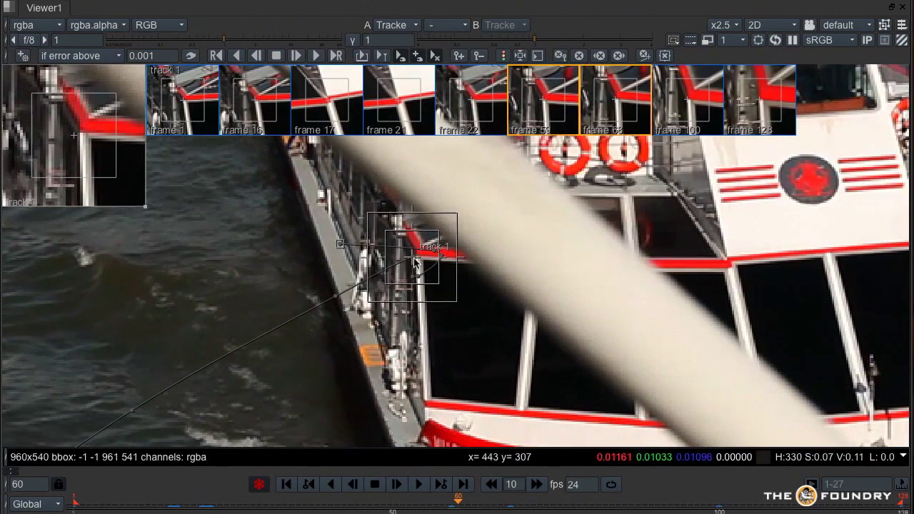
pyautogui.moveTo(415, 261); pyautogui.dragTo(420, 259)
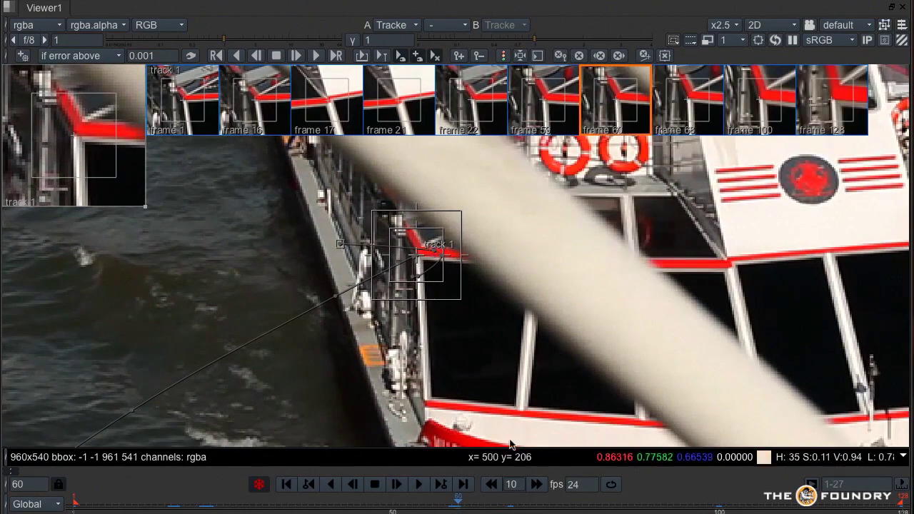
pyautogui.click(452, 509)
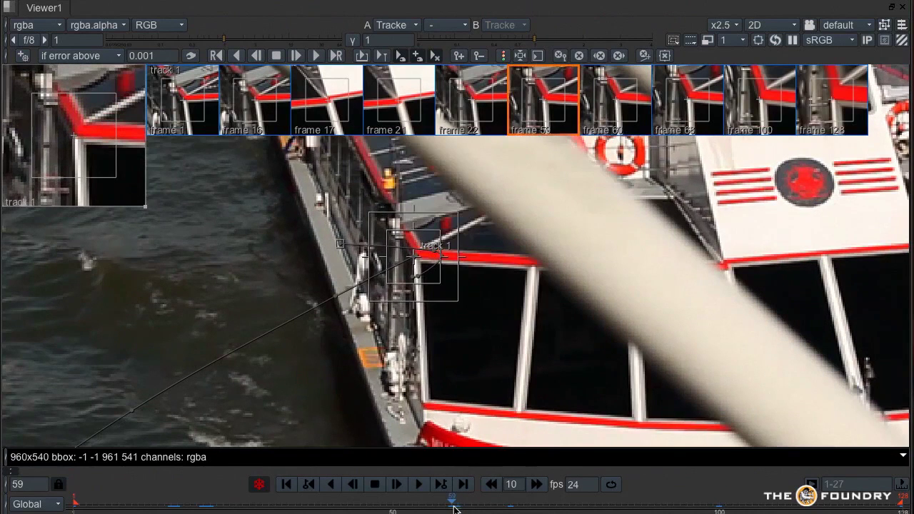
pyautogui.click(457, 508)
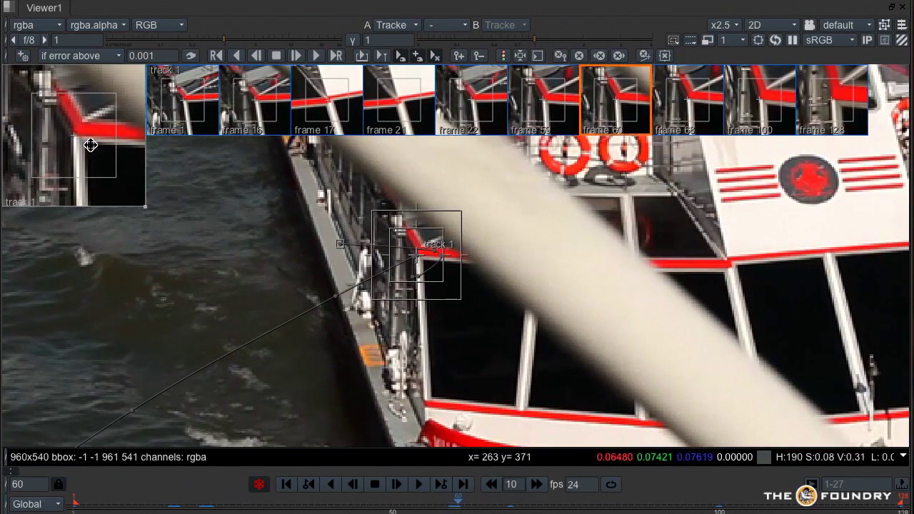
pyautogui.moveTo(90, 145); pyautogui.dragTo(92, 146)
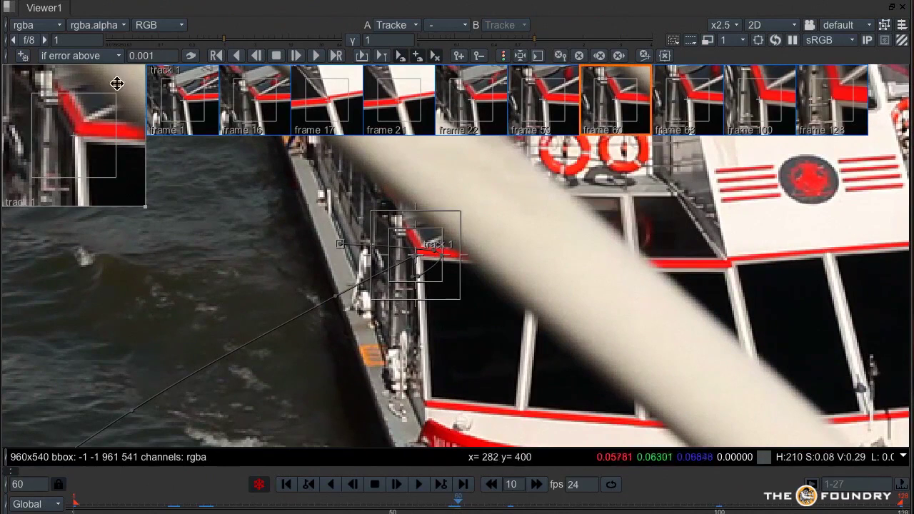
# Step: Find where the window corner reappears past the second bar, and key the track on it at frame 64
pyautogui.click(468, 508)
pyautogui.click(471, 509)
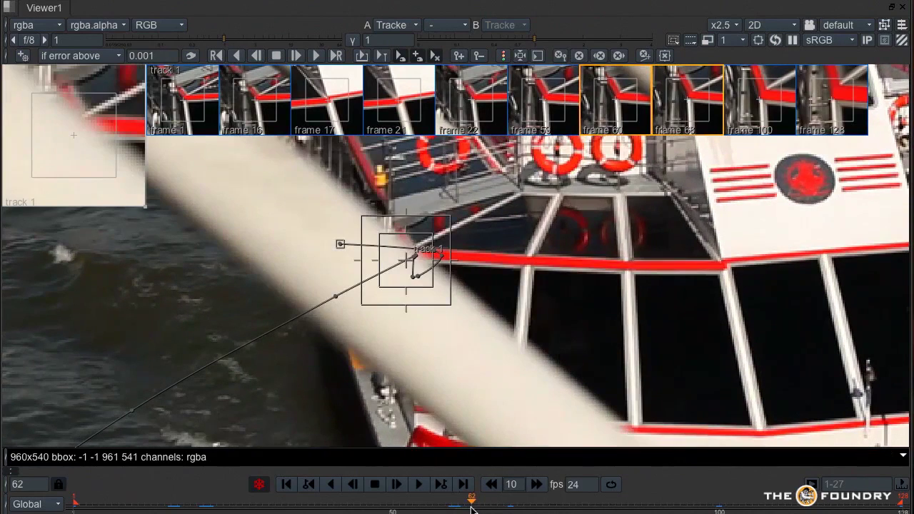
pyautogui.moveTo(475, 509); pyautogui.dragTo(478, 510)
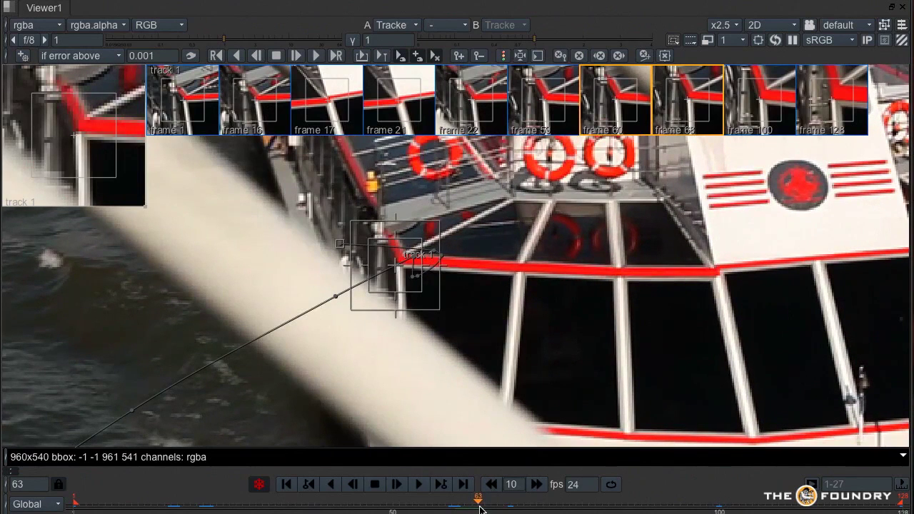
pyautogui.click(481, 509)
pyautogui.moveTo(382, 277); pyautogui.dragTo(387, 271)
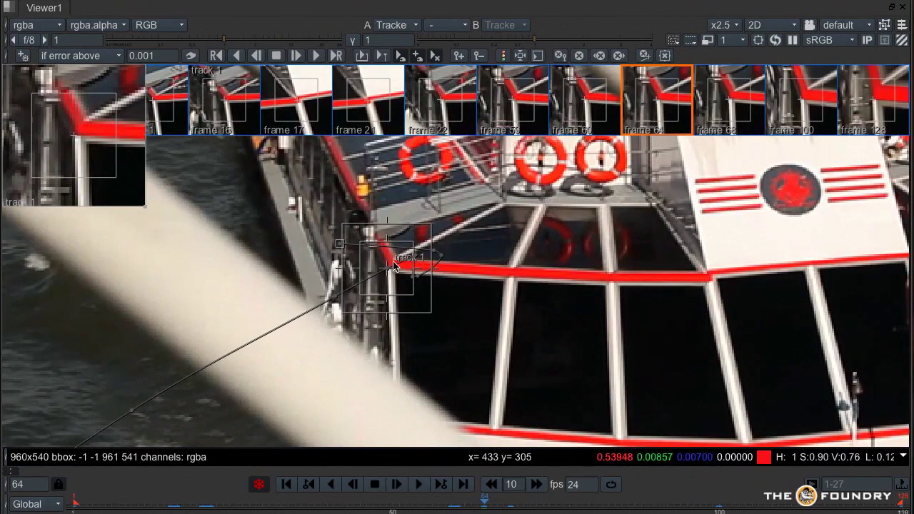
# Step: Key the track on the window corner at frame 63, and check the keyframes from frame 59 to 64
pyautogui.press('Left')
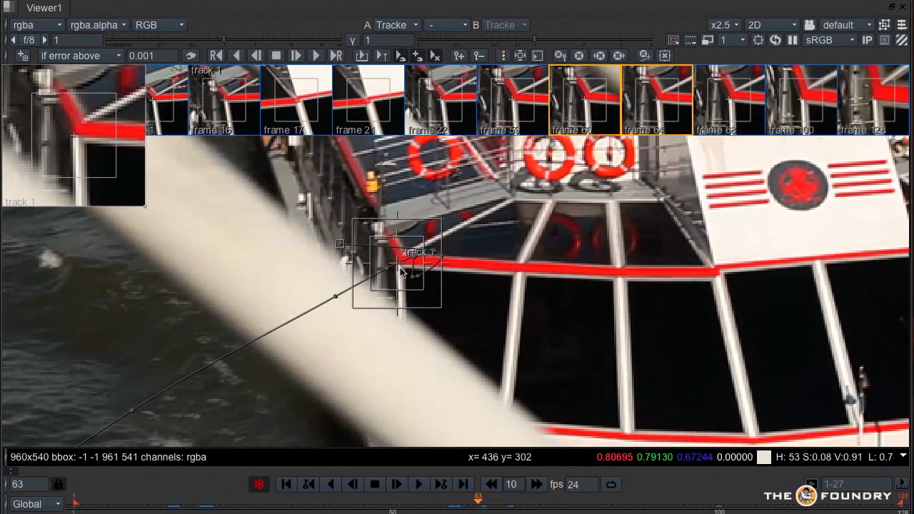
pyautogui.moveTo(401, 271); pyautogui.dragTo(405, 265)
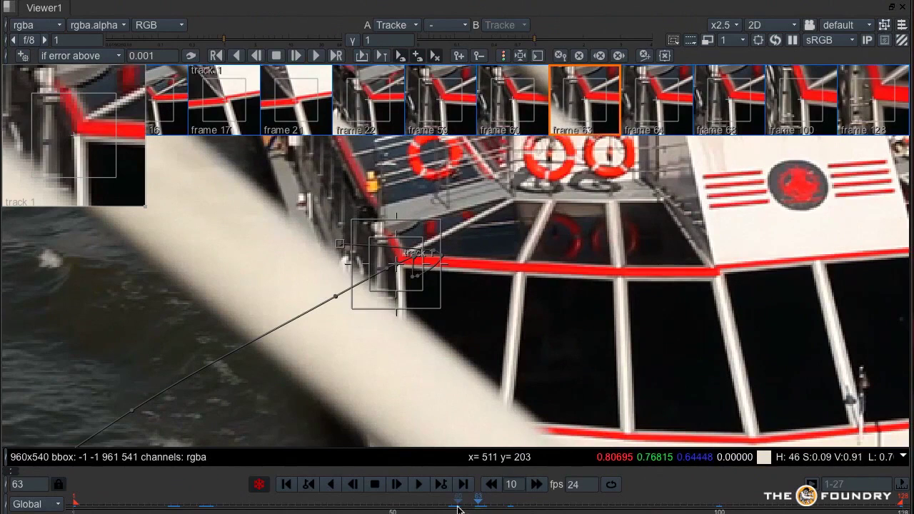
pyautogui.moveTo(451, 509); pyautogui.dragTo(478, 508)
pyautogui.click(485, 509)
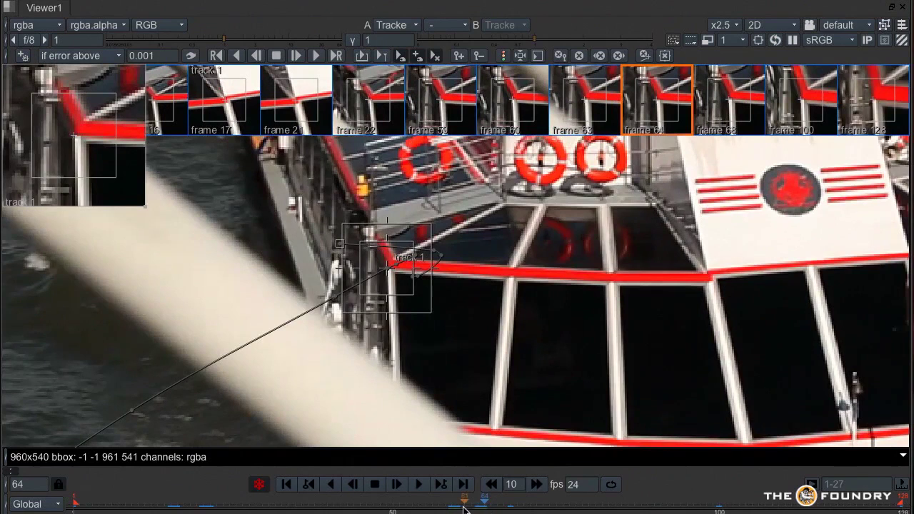
# Step: Offset the track at frame 60 to the red trim joint below the white panel, and align the offset with that joint at frame 63
pyautogui.click(458, 509)
pyautogui.keyDown('ctrl'); pyautogui.moveTo(417, 262); pyautogui.dragTo(730, 266); pyautogui.keyUp('ctrl')
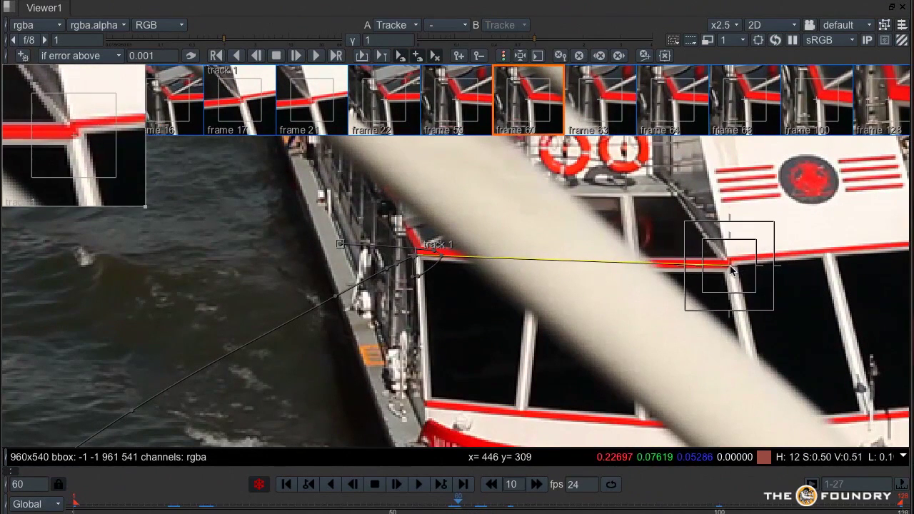
pyautogui.click(478, 509)
pyautogui.keyDown('ctrl'); pyautogui.moveTo(709, 277); pyautogui.dragTo(718, 274); pyautogui.keyUp('ctrl')
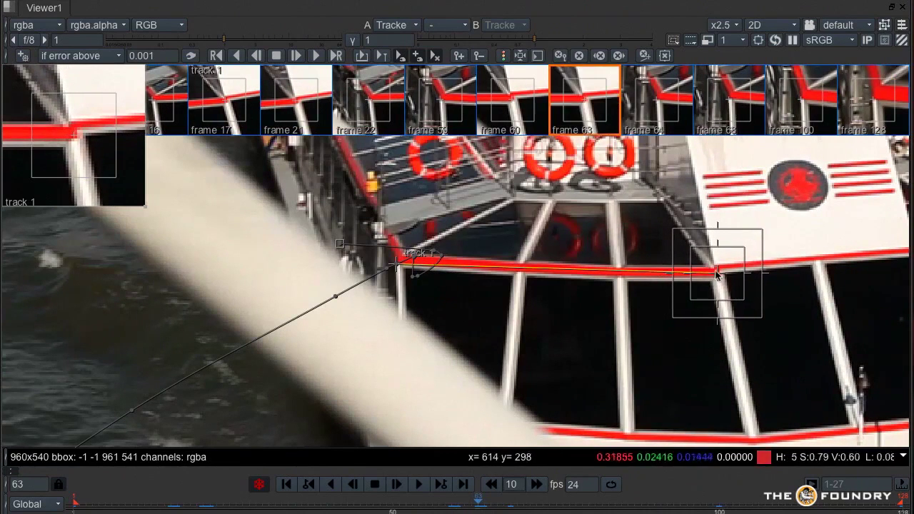
pyautogui.click(520, 107)
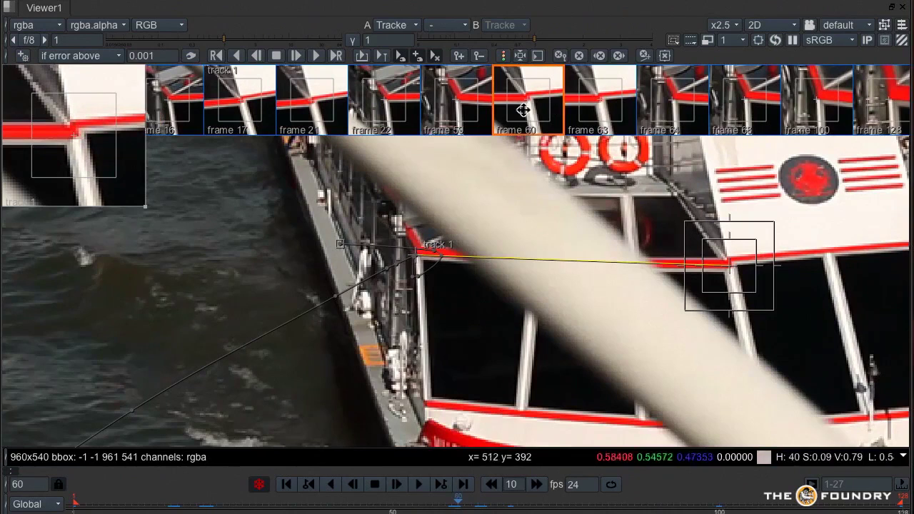
pyautogui.click(590, 108)
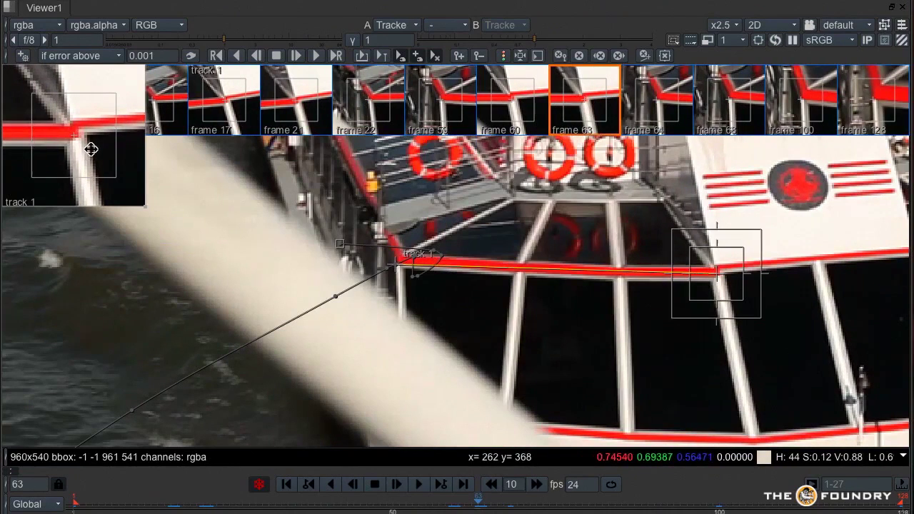
pyautogui.click(513, 113)
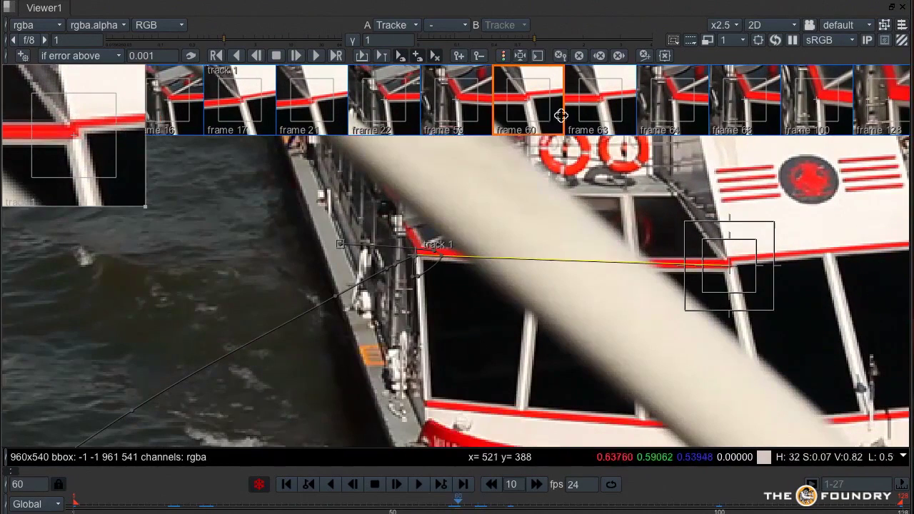
pyautogui.click(590, 112)
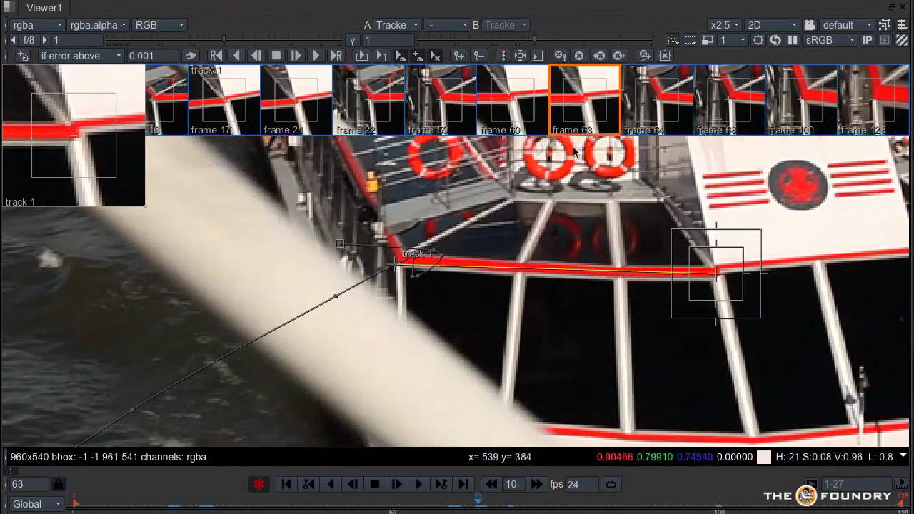
# Step: Reset the track offset at frame 64 to the original window corner, and check the keyframes at frames 60, 63 and 64
pyautogui.click(485, 509)
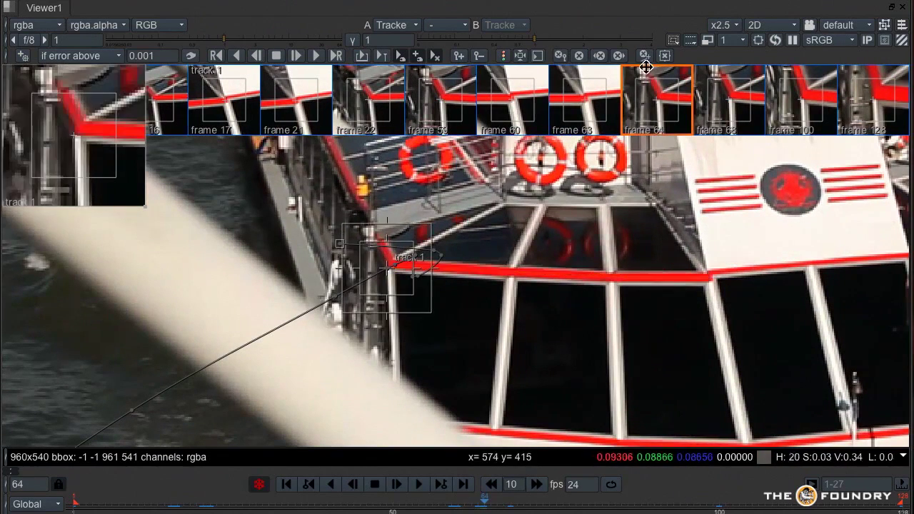
pyautogui.click(457, 509)
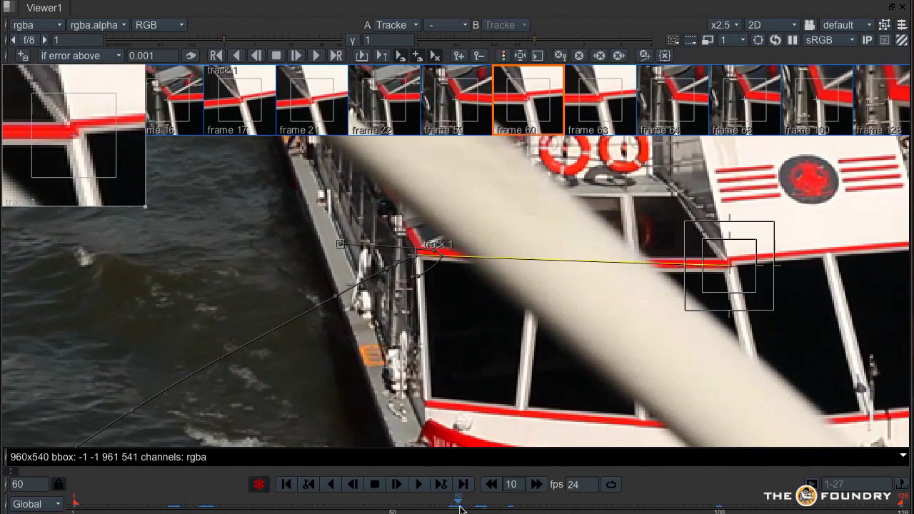
pyautogui.click(477, 508)
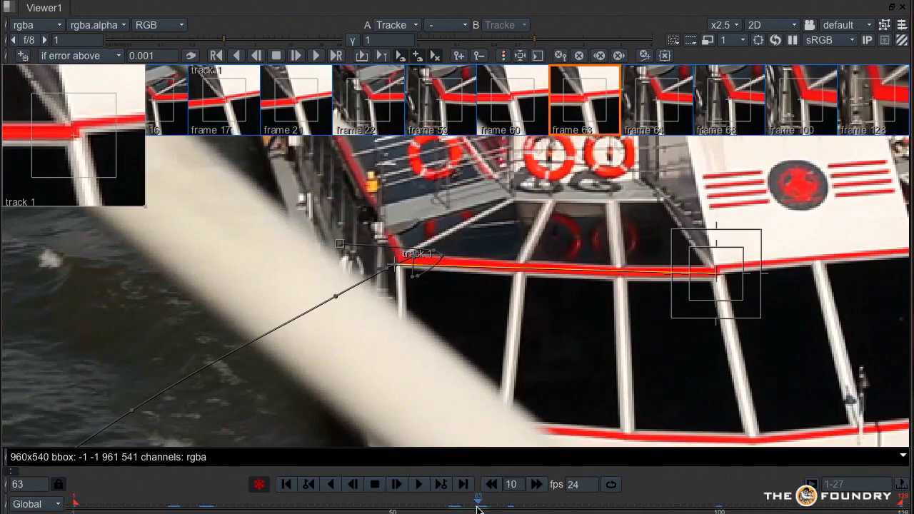
pyautogui.click(485, 509)
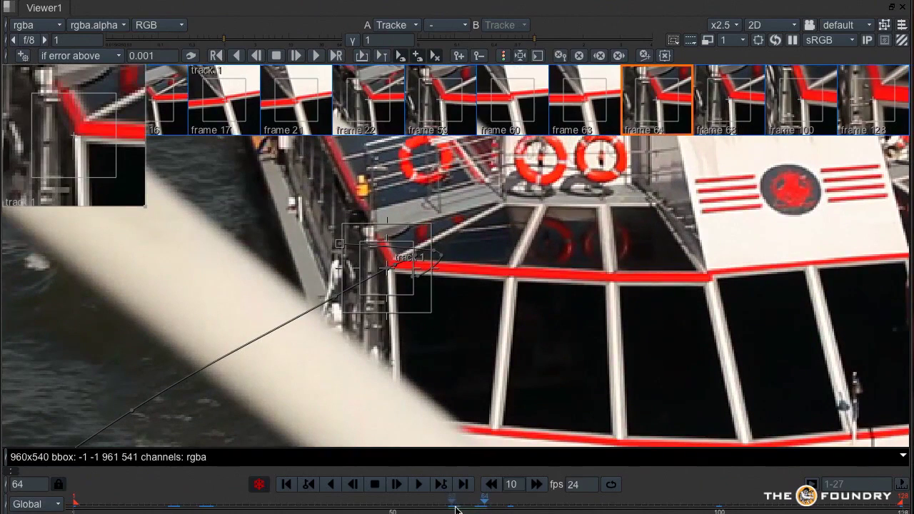
# Step: Delete the track's keyframe at frame 68
pyautogui.moveTo(485, 509); pyautogui.dragTo(509, 509)
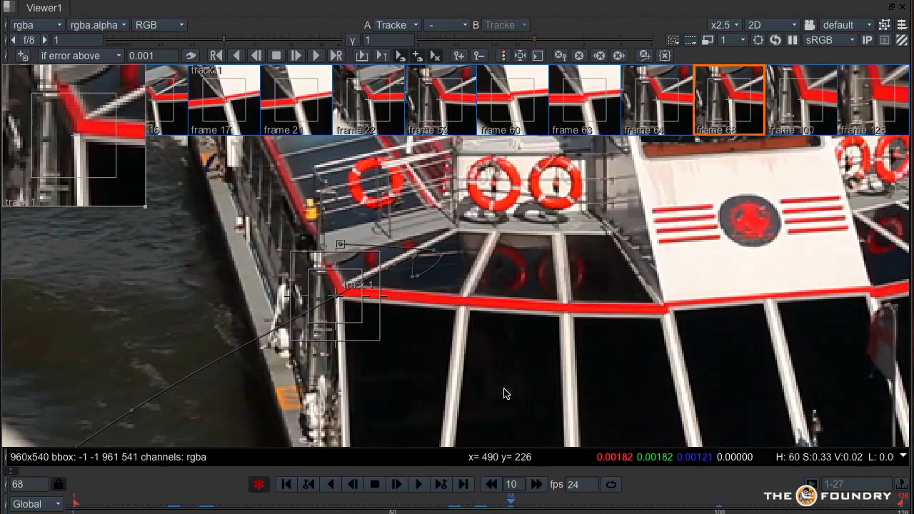
pyautogui.click(481, 58)
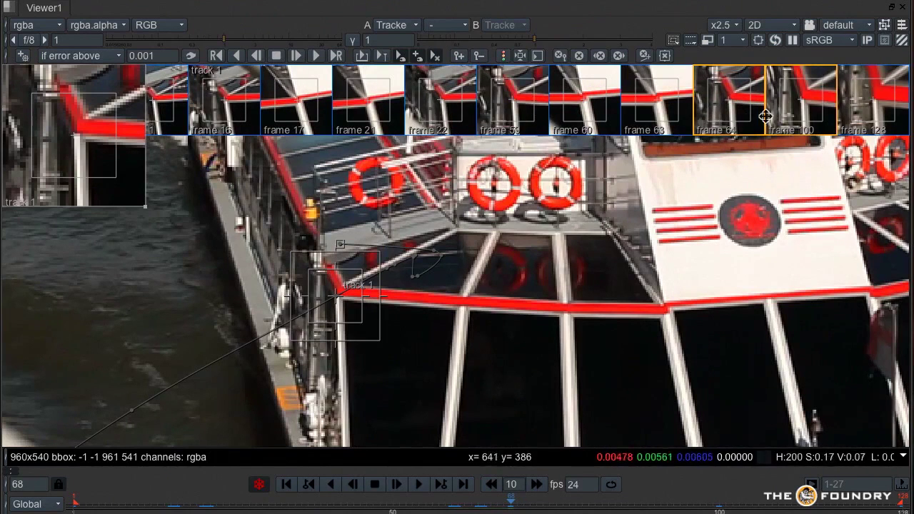
# Step: Enlarge the track's search area at frame 1, and key-track the whole shot using all keyframes
pyautogui.scroll(-4, 476, 305)
pyautogui.scroll(-4, 477, 305)
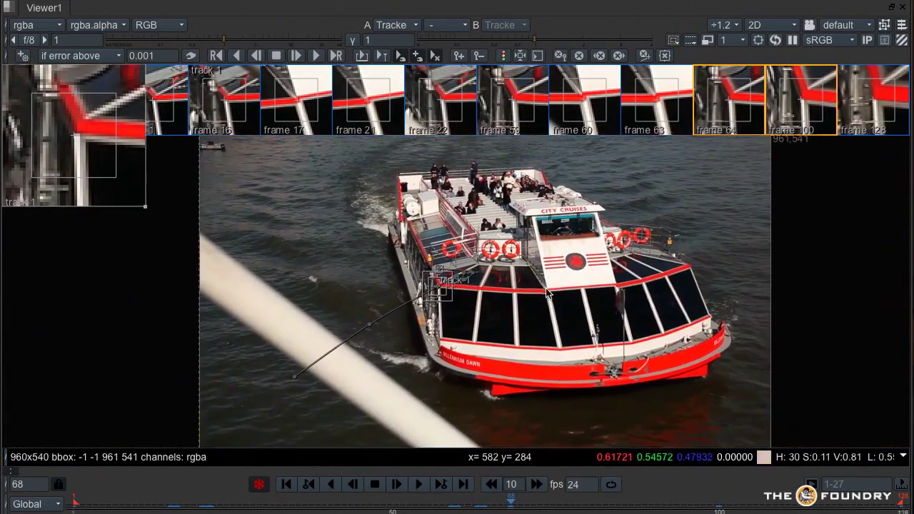
pyautogui.scroll(-2, 535, 291)
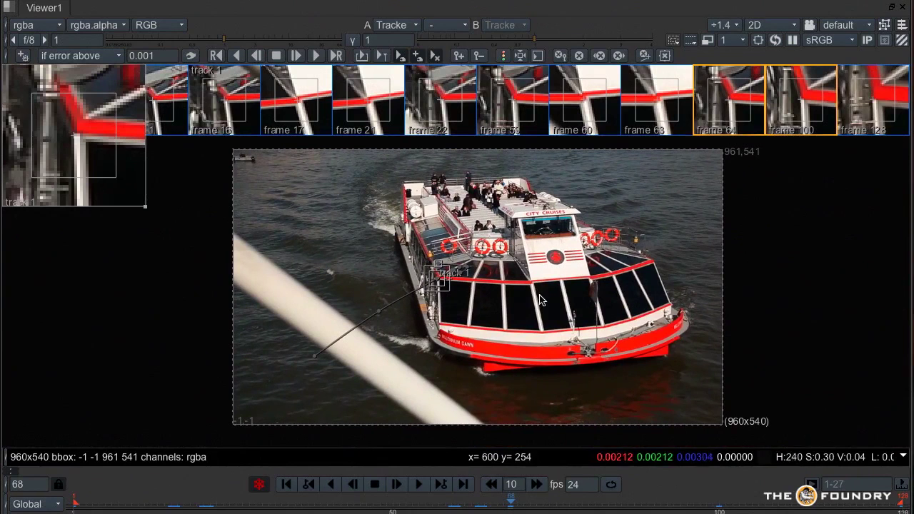
pyautogui.click(74, 507)
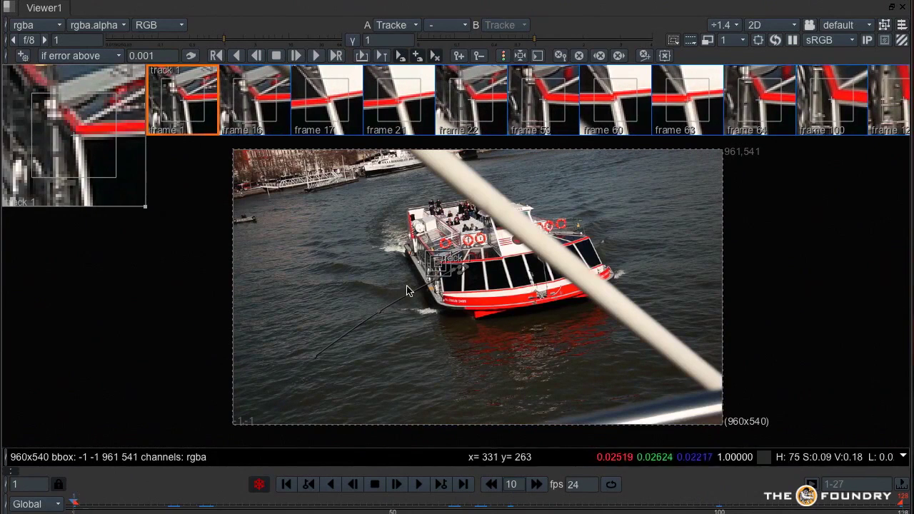
pyautogui.moveTo(427, 280); pyautogui.dragTo(420, 287)
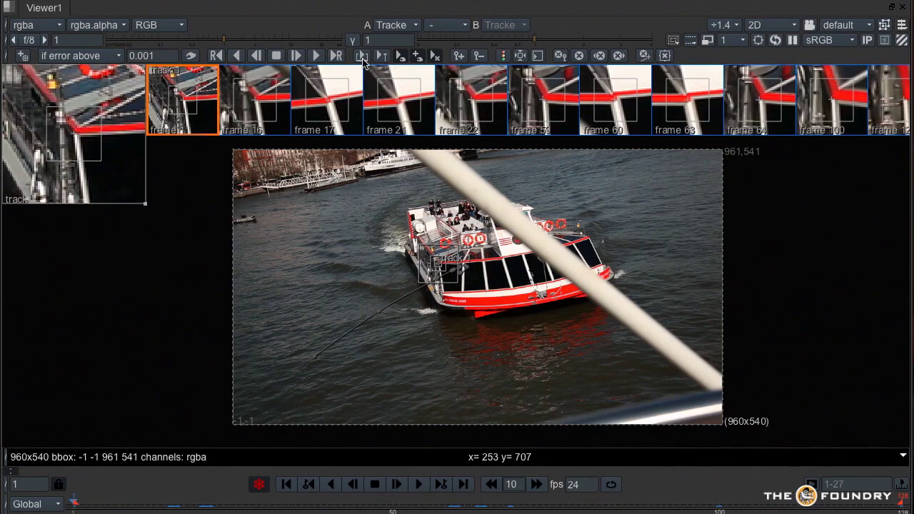
pyautogui.click(362, 56)
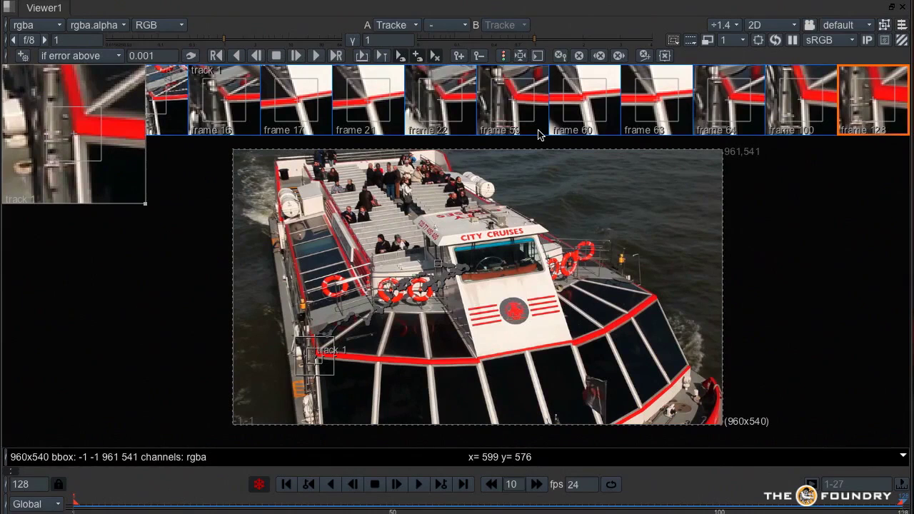
# Step: Check the track from frame 1 to frame 86, and colour the track path by tracking error
pyautogui.click(78, 505)
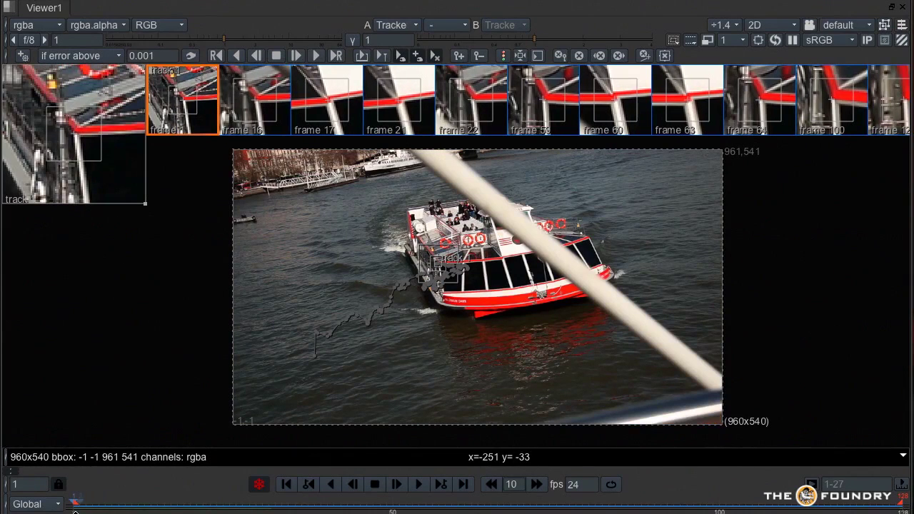
pyautogui.moveTo(76, 510); pyautogui.dragTo(627, 496)
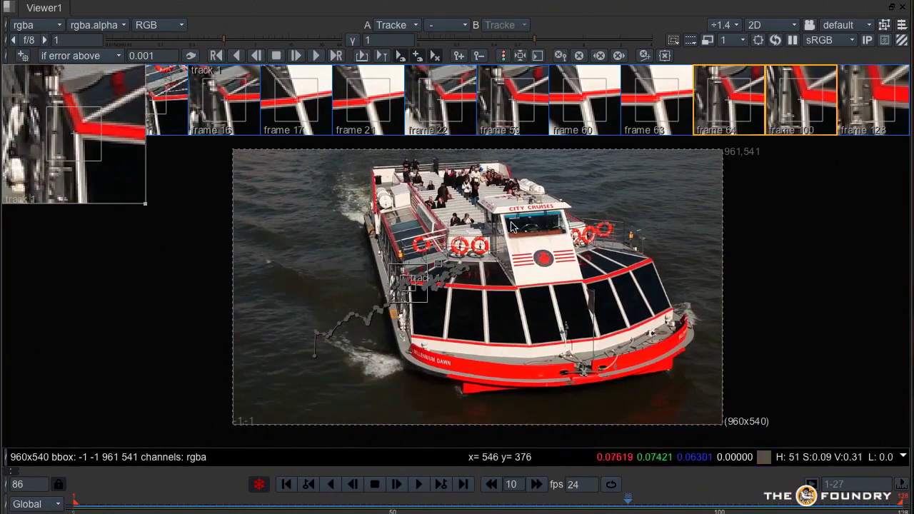
pyautogui.click(504, 57)
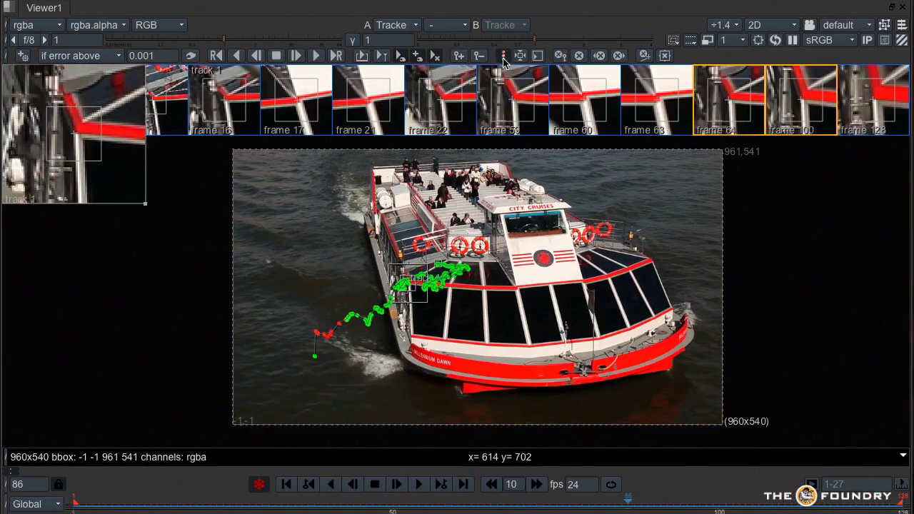
# Step: Add a keyframe at frame 119 by enlarging the track's search area around the window corner, and check the retracked path at frame 115
pyautogui.moveTo(627, 507)
pyautogui.mouseDown()
pyautogui.moveTo(904, 508)
pyautogui.moveTo(844, 510)
pyautogui.mouseUp()
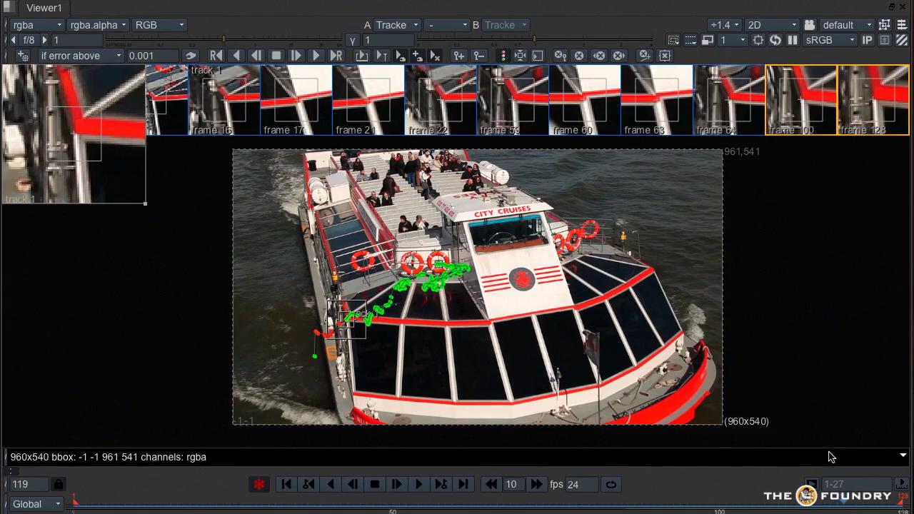
pyautogui.moveTo(846, 506)
pyautogui.mouseDown()
pyautogui.moveTo(876, 507)
pyautogui.moveTo(837, 508)
pyautogui.mouseUp()
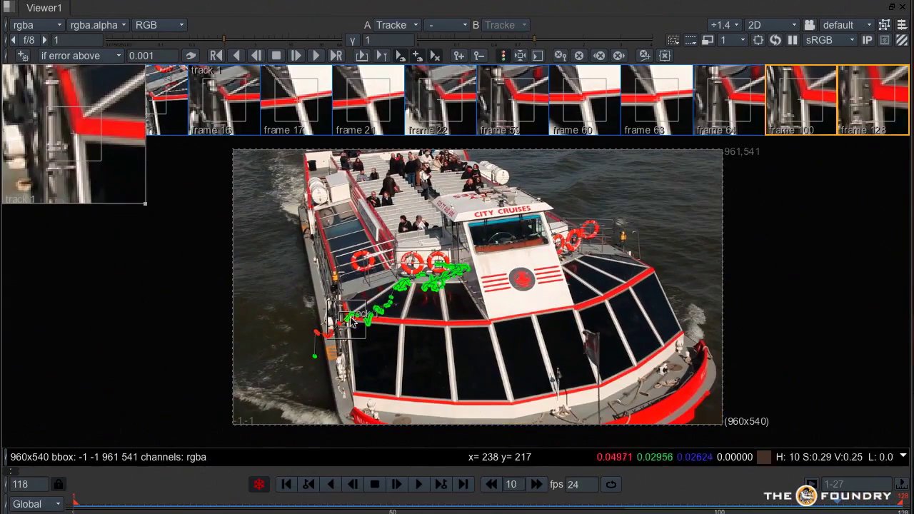
pyautogui.scroll(8, 347, 320)
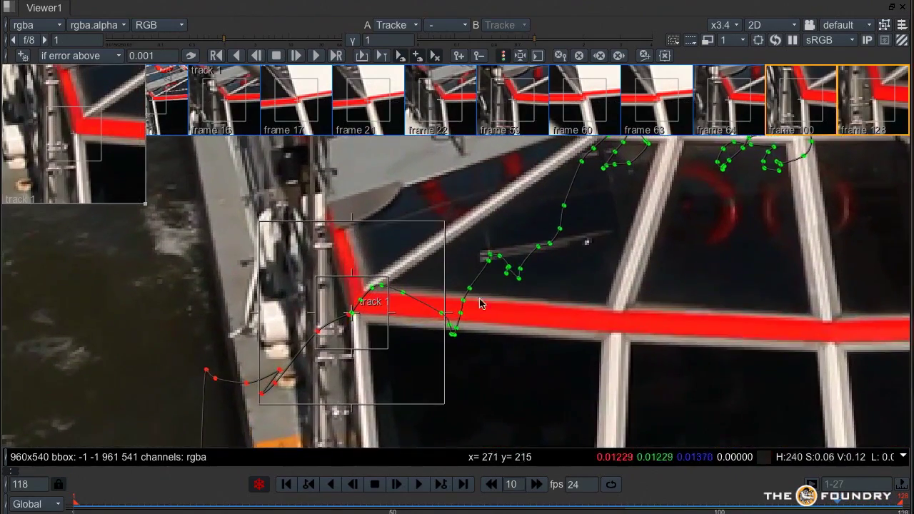
pyautogui.moveTo(842, 509)
pyautogui.mouseDown()
pyautogui.moveTo(856, 505)
pyautogui.moveTo(835, 506)
pyautogui.mouseUp()
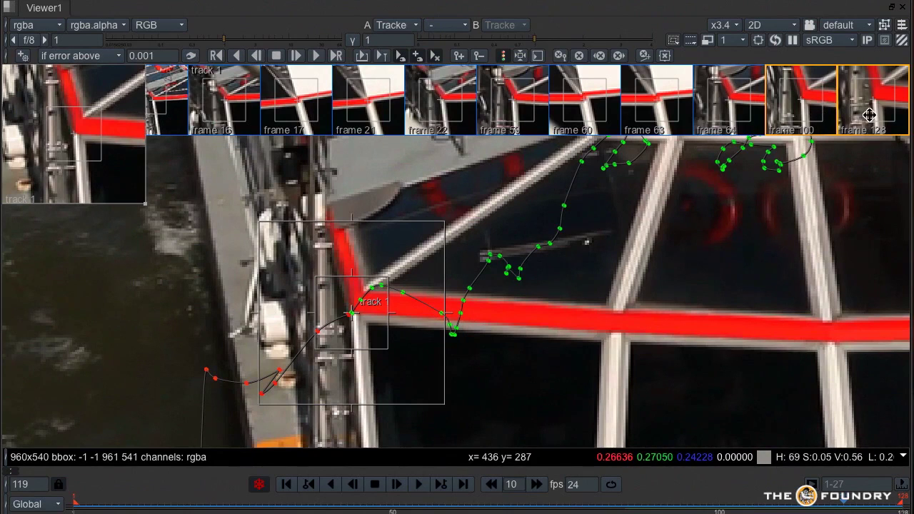
pyautogui.moveTo(444, 226); pyautogui.dragTo(473, 189)
pyautogui.press('z')
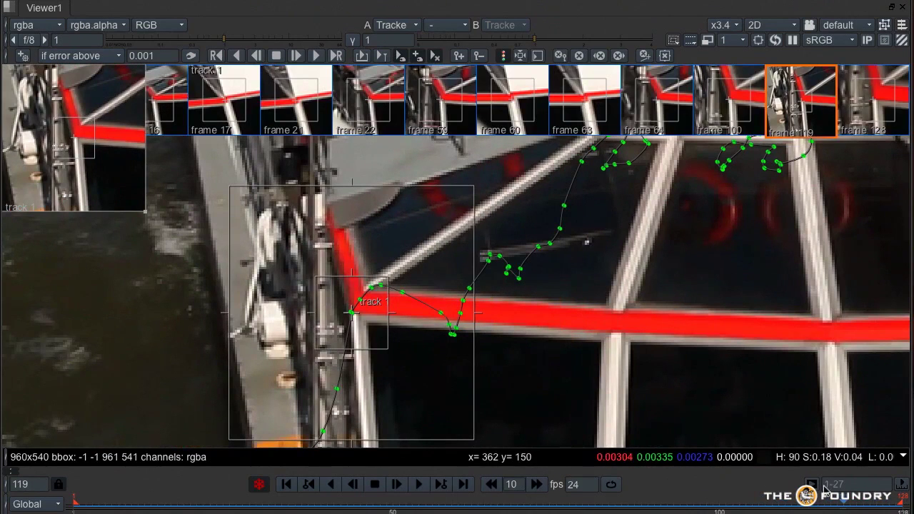
pyautogui.moveTo(846, 508); pyautogui.dragTo(819, 507)
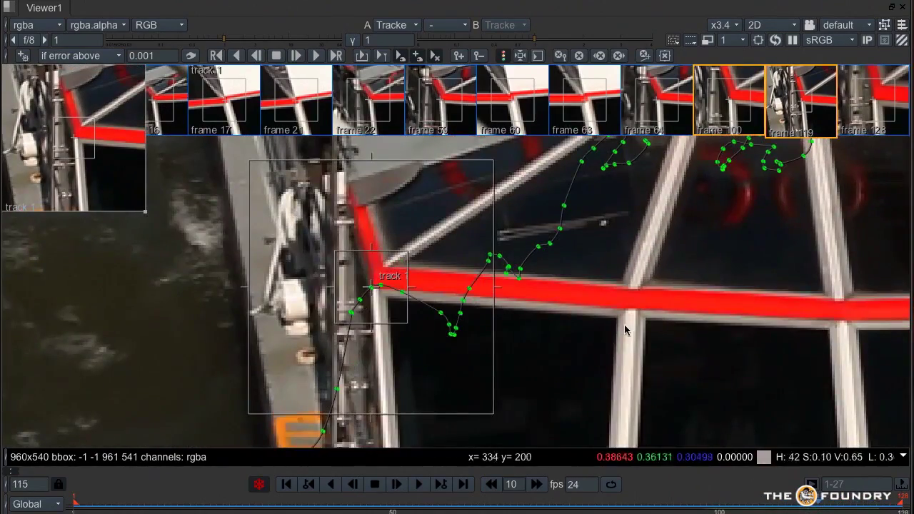
pyautogui.scroll(-5, 625, 330)
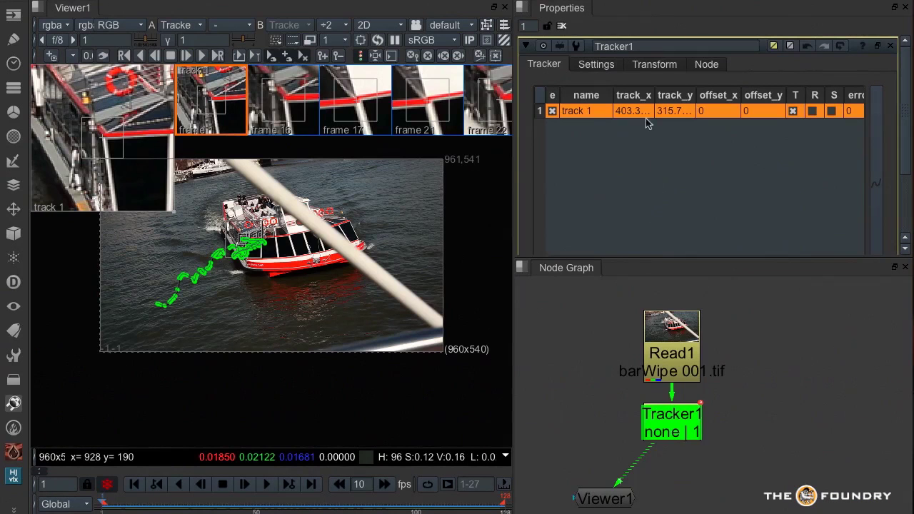
# Step: Set the tracker's transform to stabilize 1-pt
pyautogui.click(657, 66)
pyautogui.click(658, 88)
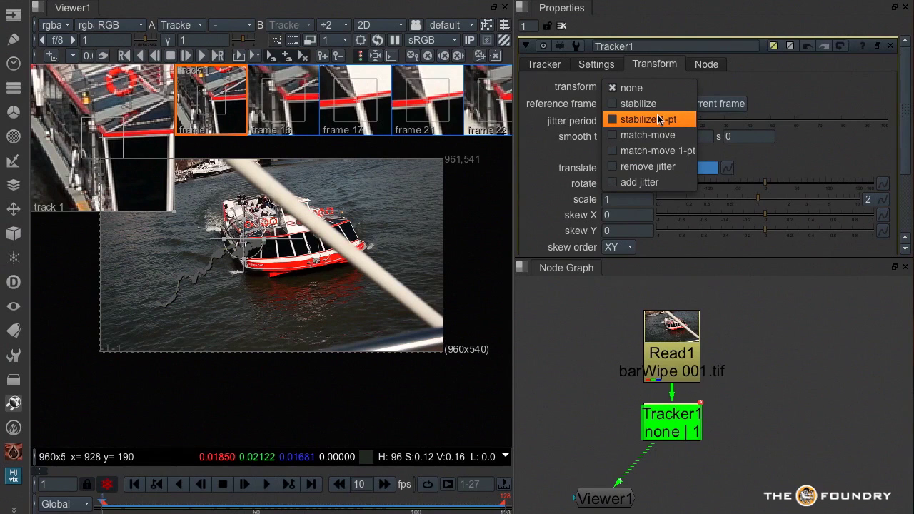
pyautogui.click(659, 120)
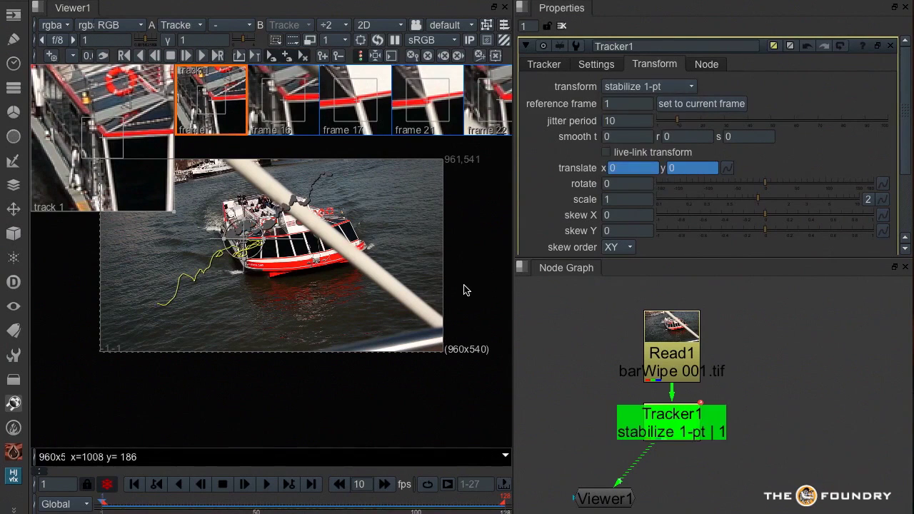
# Step: Play the stabilized shot from frame 1 in an enlarged viewer with the overlays hidden
pyautogui.press('space')
pyautogui.press('o')
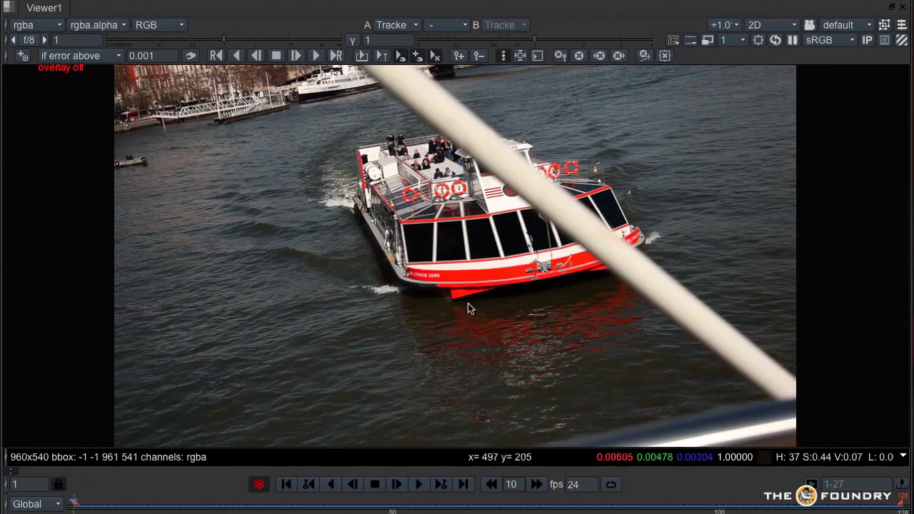
pyautogui.click(418, 484)
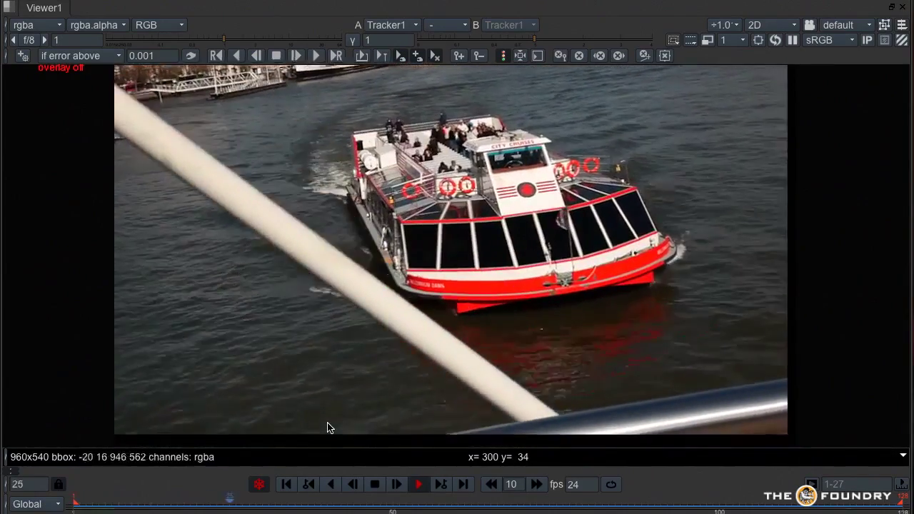